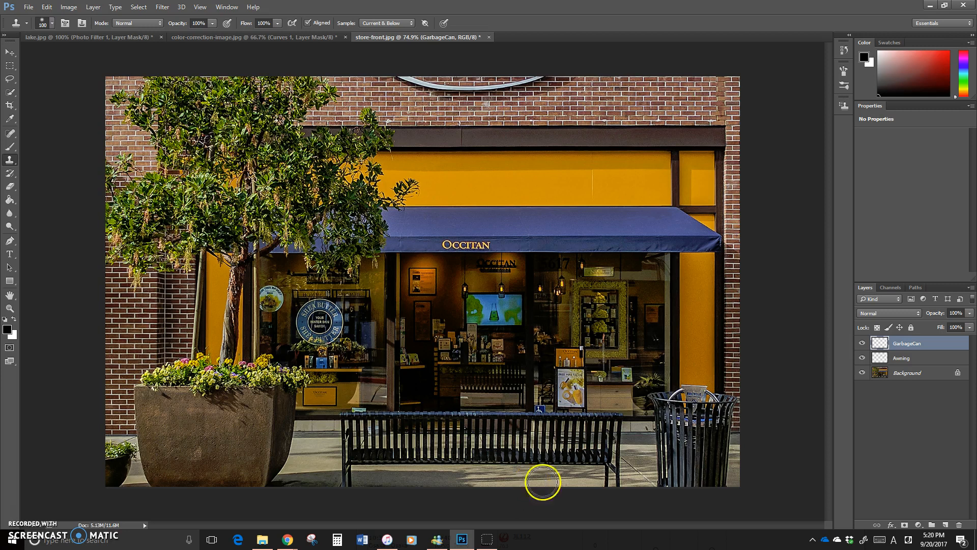
# Step: Copy a merged rectangular strip of the pavement beneath the bench's right half and paste it onto the GarbageCan layer
pyautogui.click(9, 67)
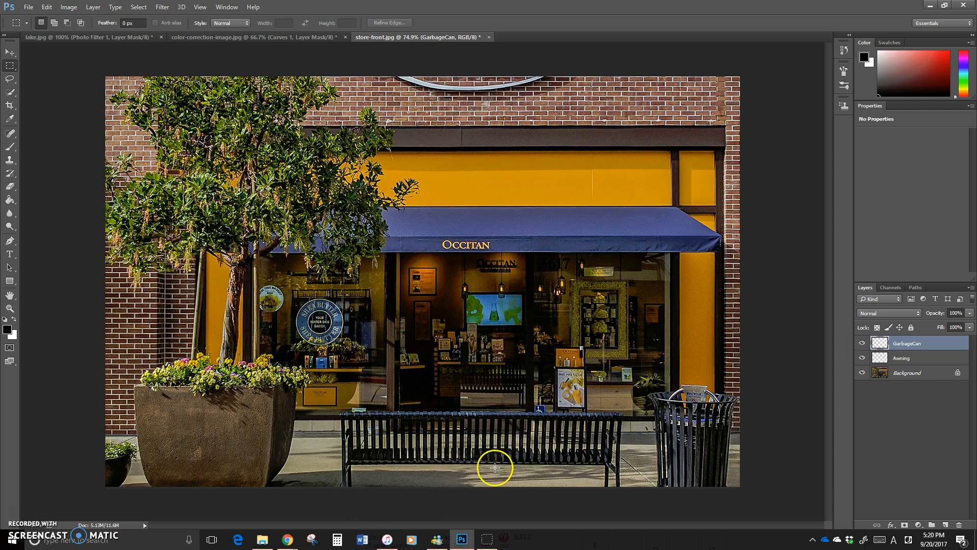
pyautogui.moveTo(501, 477); pyautogui.dragTo(604, 487)
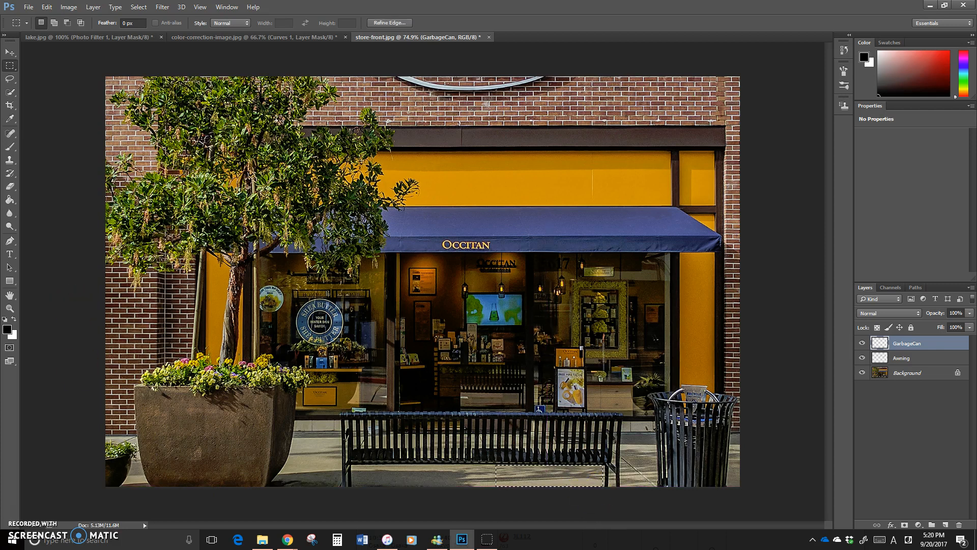
pyautogui.click(30, 7)
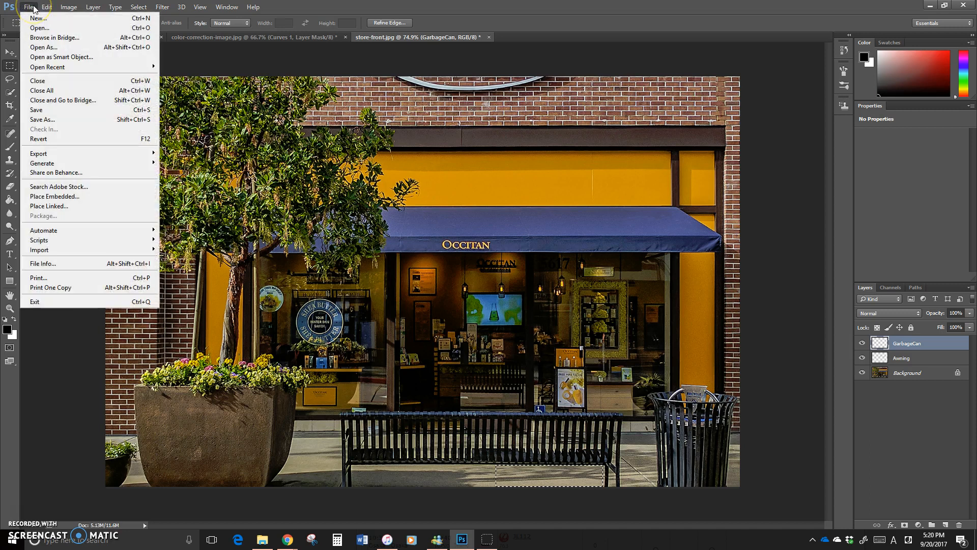
pyautogui.moveTo(46, 7)
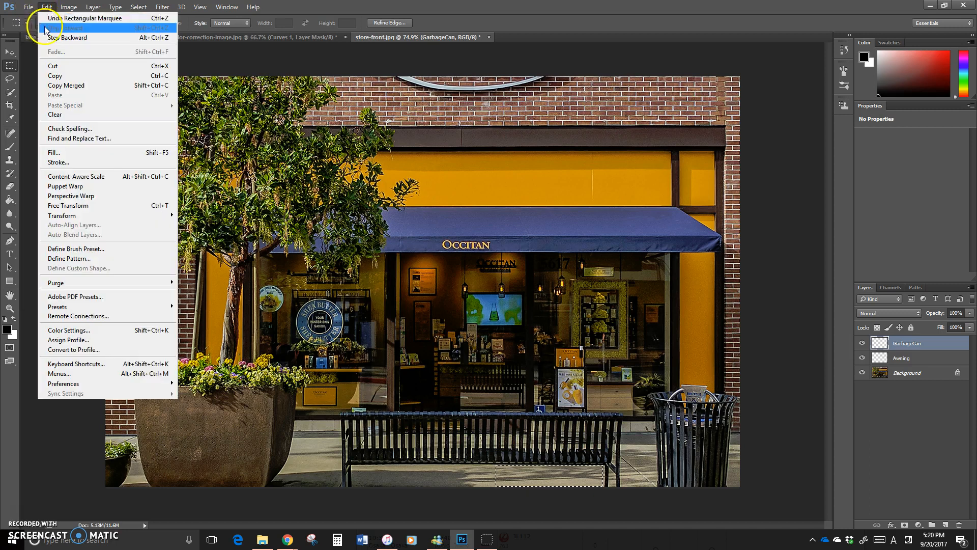
pyautogui.click(72, 85)
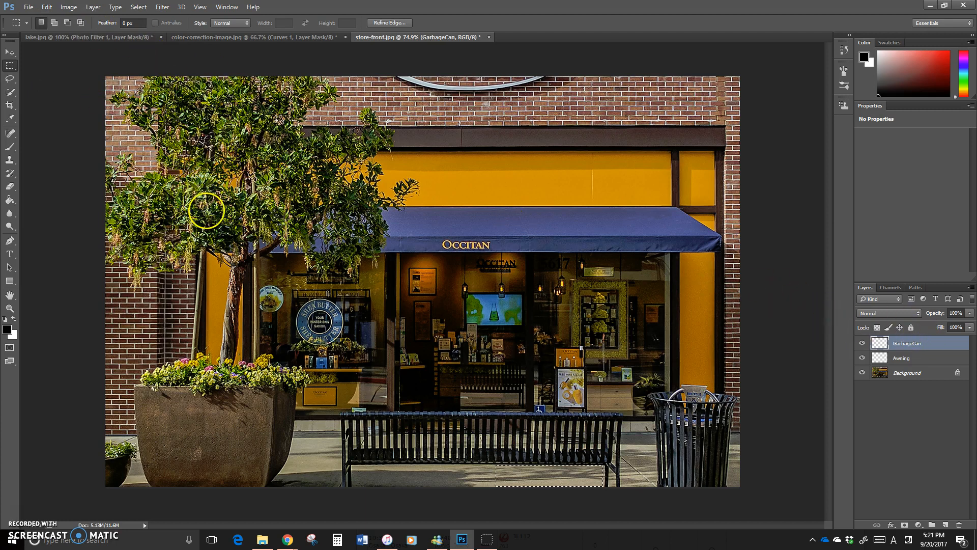
pyautogui.hotkey('ctrl', 'd')
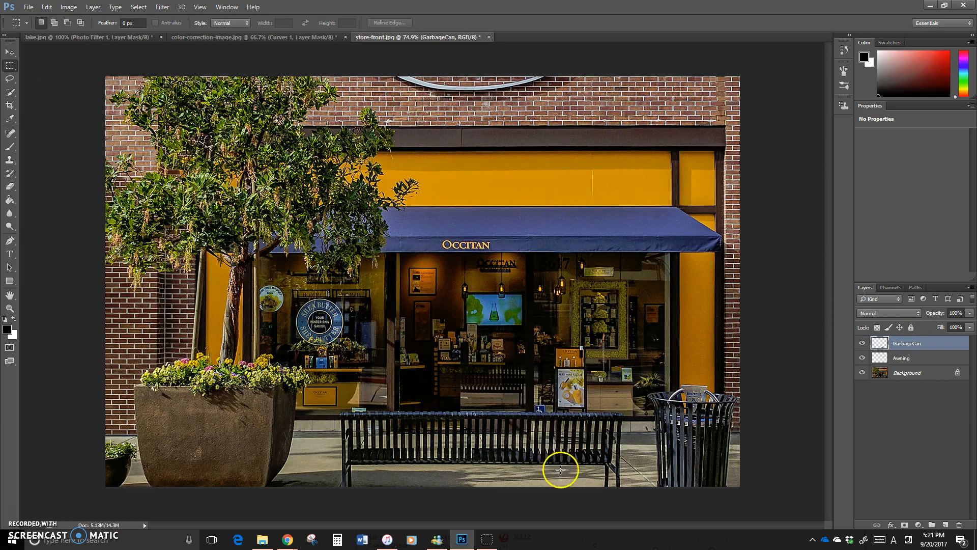
# Step: Move the pasted pavement strip about 5.79 in to the right to cover the garbage can's base
pyautogui.click(10, 52)
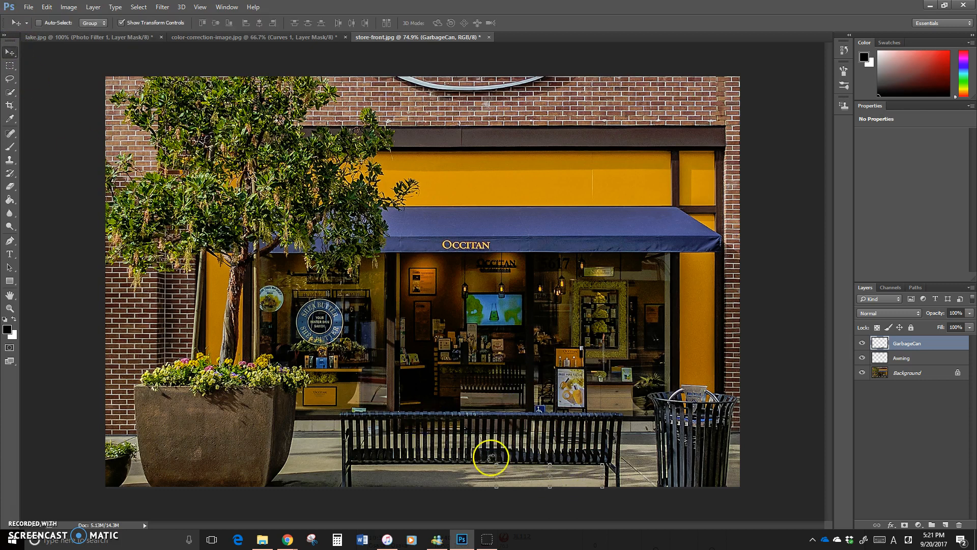
pyautogui.moveTo(518, 476); pyautogui.dragTo(678, 478)
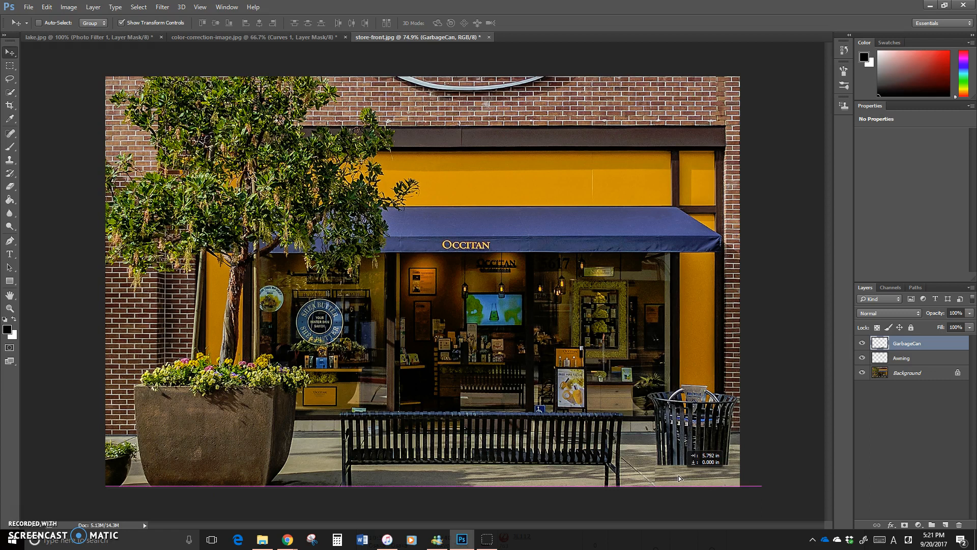
pyautogui.moveTo(679, 478); pyautogui.dragTo(678, 478)
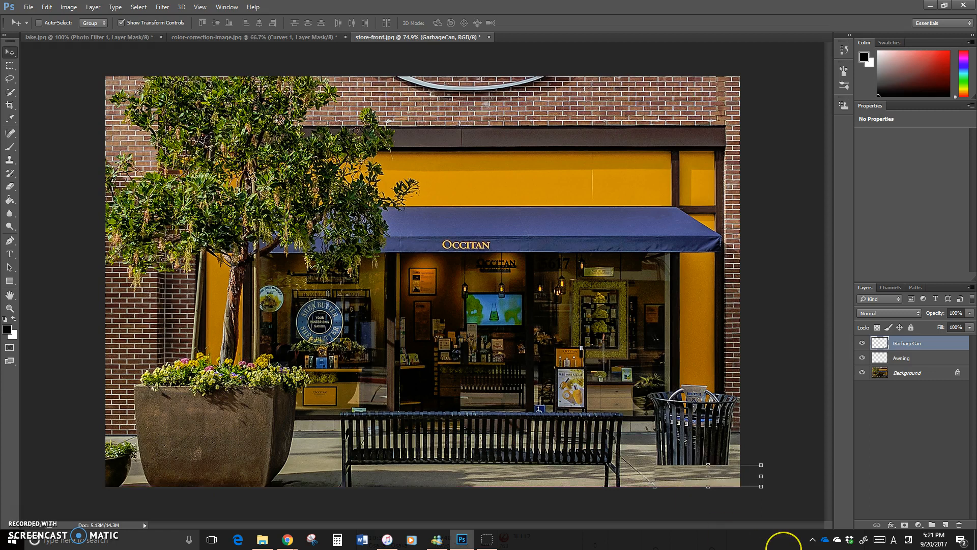
pyautogui.press('Down')
# Step: Activate the Clone Stamp, check the clone source settings, and reduce the brush size to 35 px
pyautogui.click(9, 161)
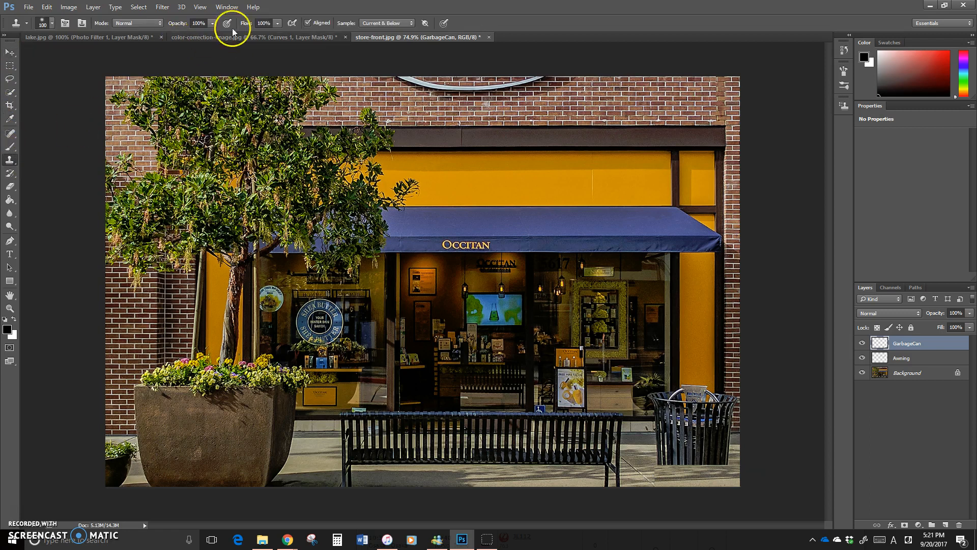
pyautogui.click(844, 107)
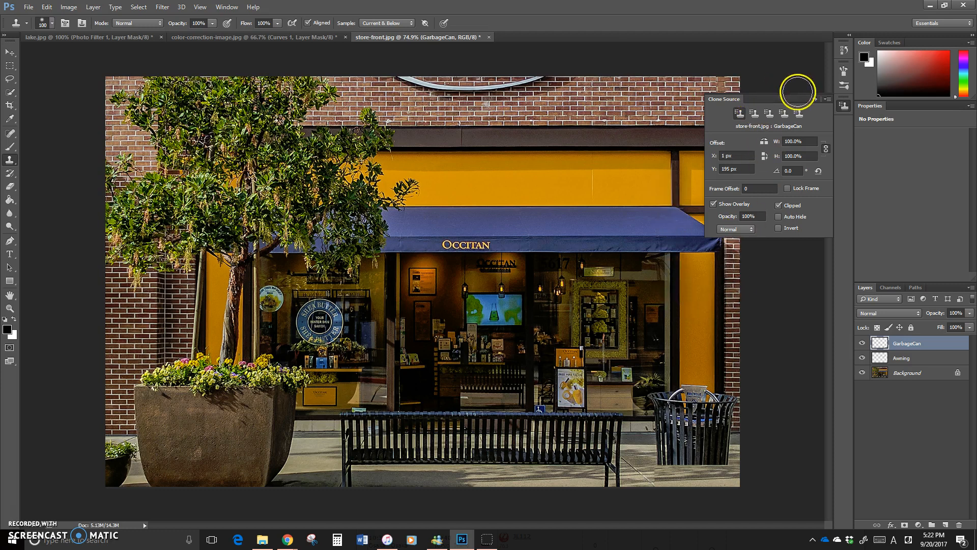
pyautogui.click(813, 97)
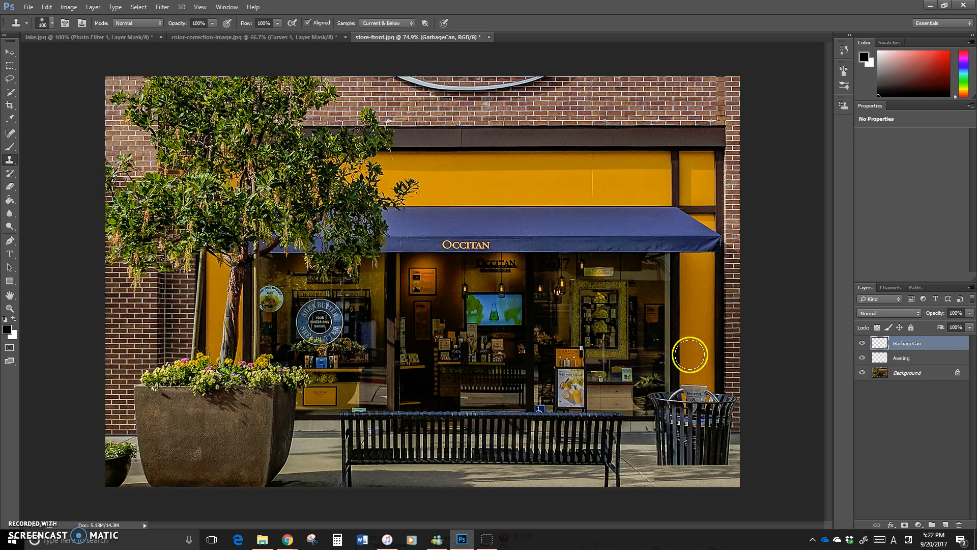
pyautogui.scroll(5, 690, 355)
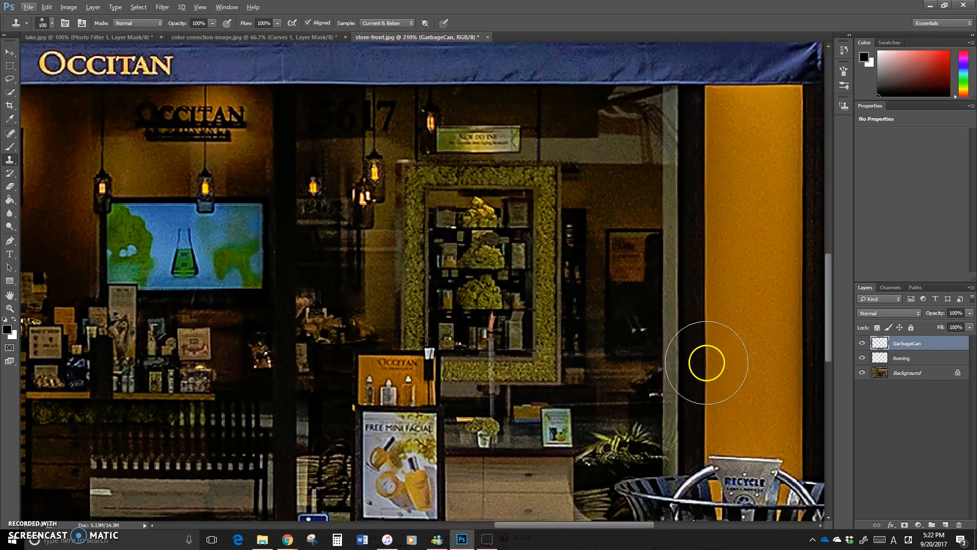
pyautogui.scroll(-5, 707, 362)
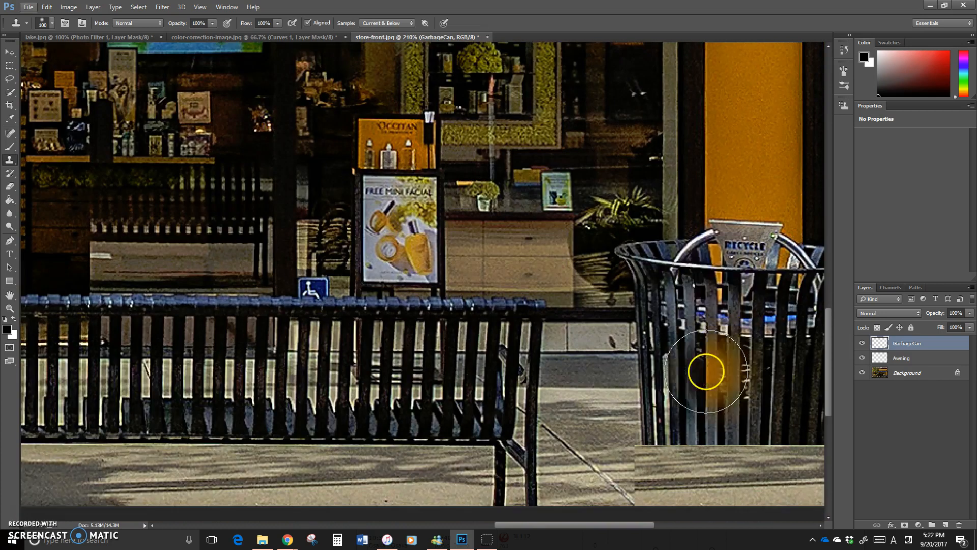
pyautogui.scroll(1, 686, 275)
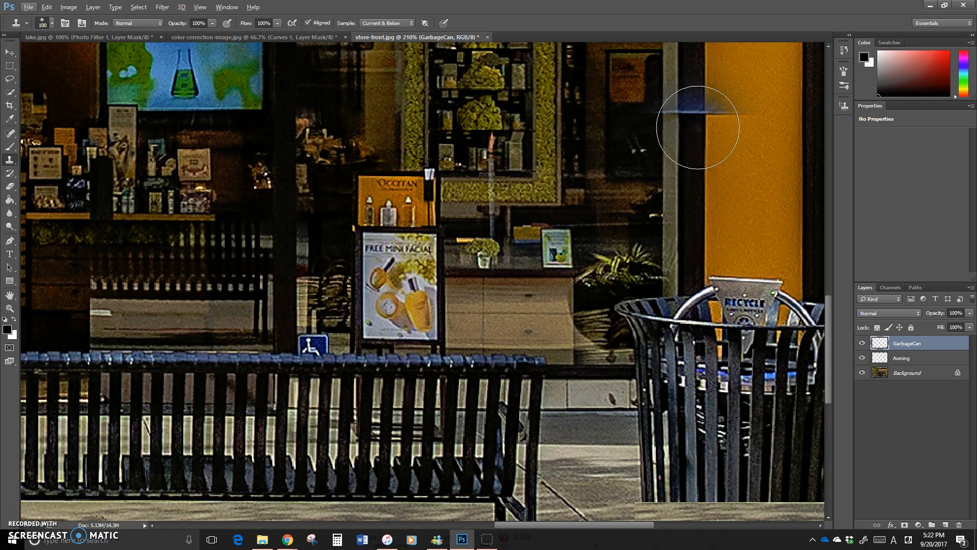
pyautogui.press('[')
pyautogui.press('[')
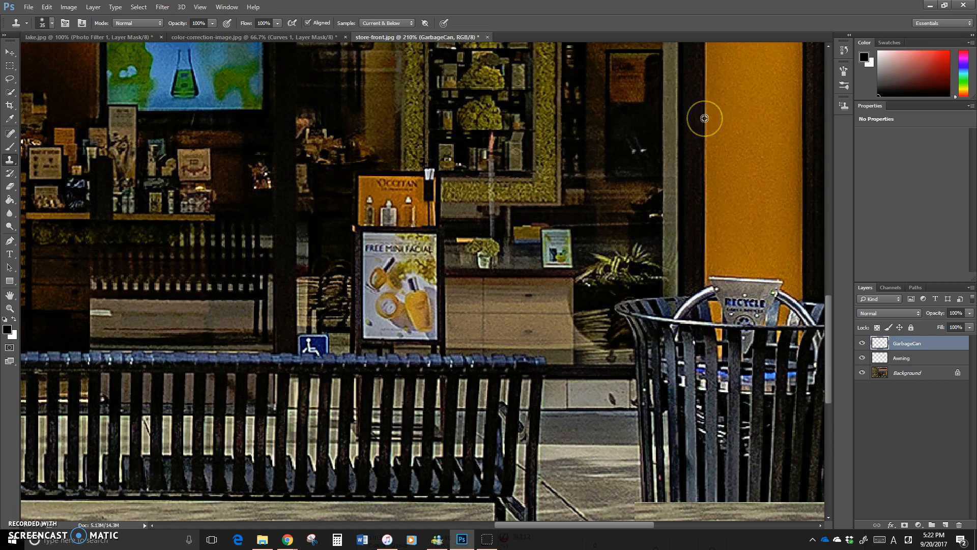
pyautogui.moveTo(705, 118)
pyautogui.mouseDown()
pyautogui.moveTo(693, 187)
pyautogui.moveTo(708, 271)
pyautogui.mouseUp()
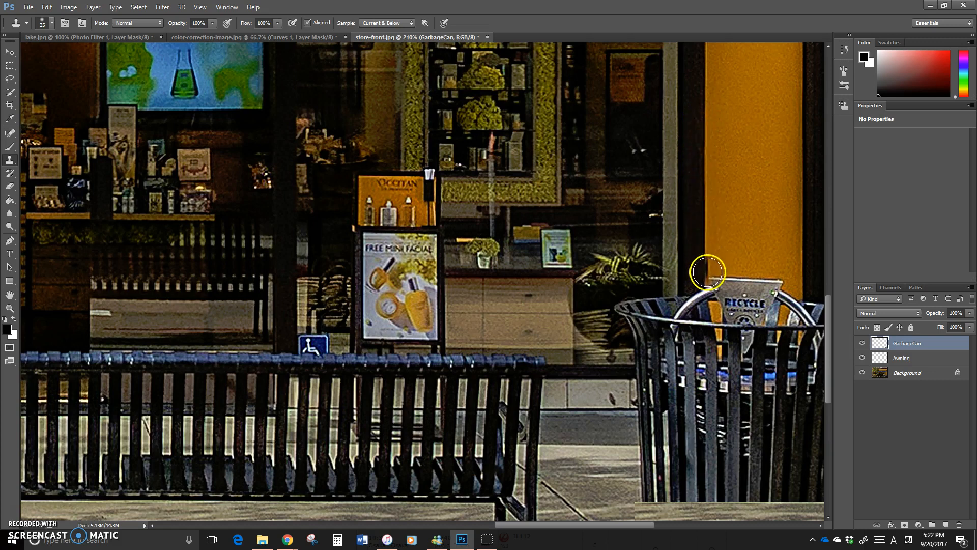
pyautogui.scroll(-3, 705, 275)
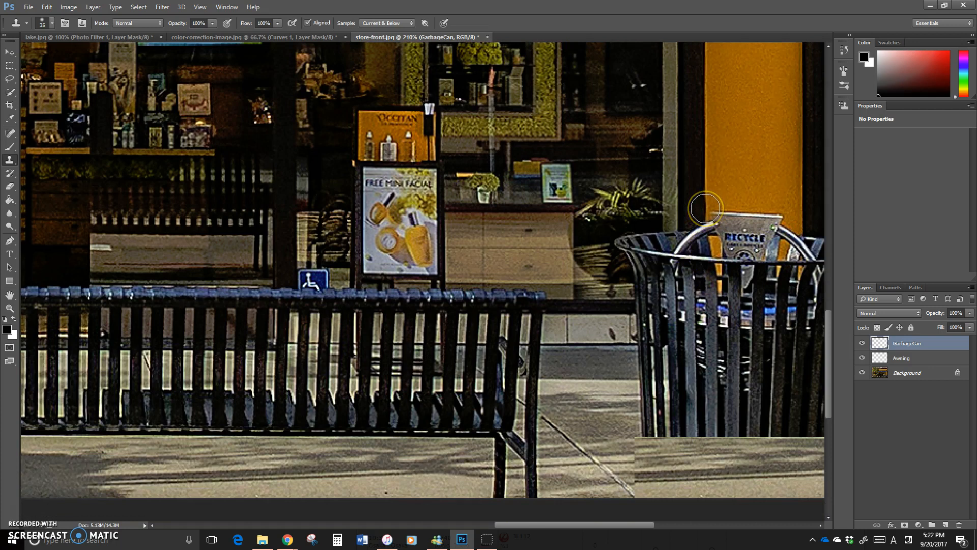
pyautogui.moveTo(706, 221)
pyautogui.mouseDown()
pyautogui.moveTo(702, 279)
pyautogui.moveTo(699, 239)
pyautogui.moveTo(687, 237)
pyautogui.moveTo(719, 234)
pyautogui.moveTo(728, 218)
pyautogui.mouseUp()
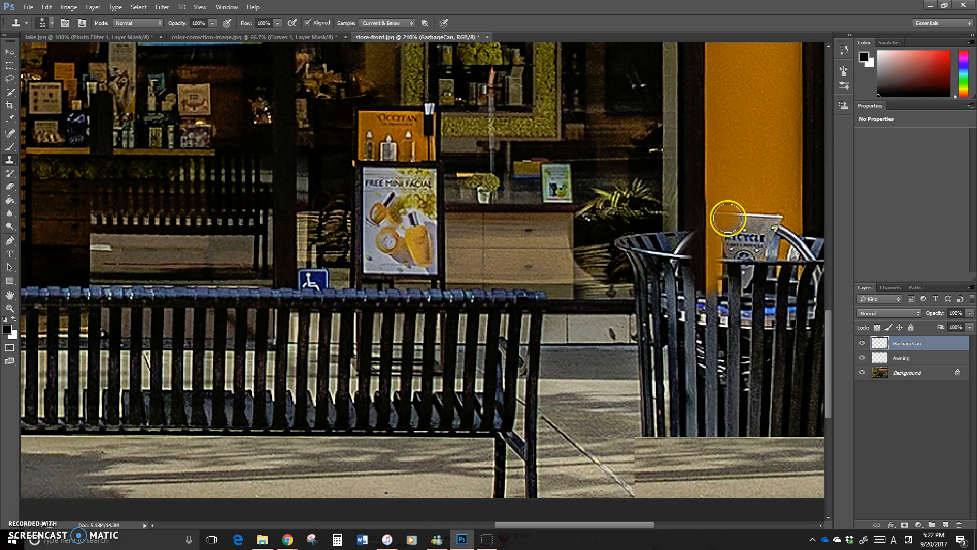
pyautogui.hotkey('ctrl', 'z')
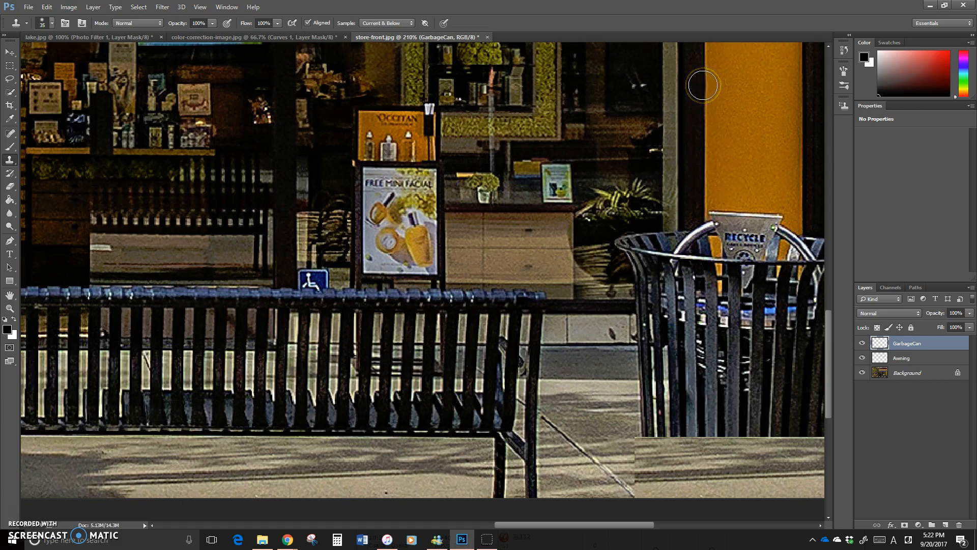
# Step: Clone the orange panel and its dark left frame downward over the recycle sign and the can's upper left and middle
pyautogui.scroll(3, 700, 71)
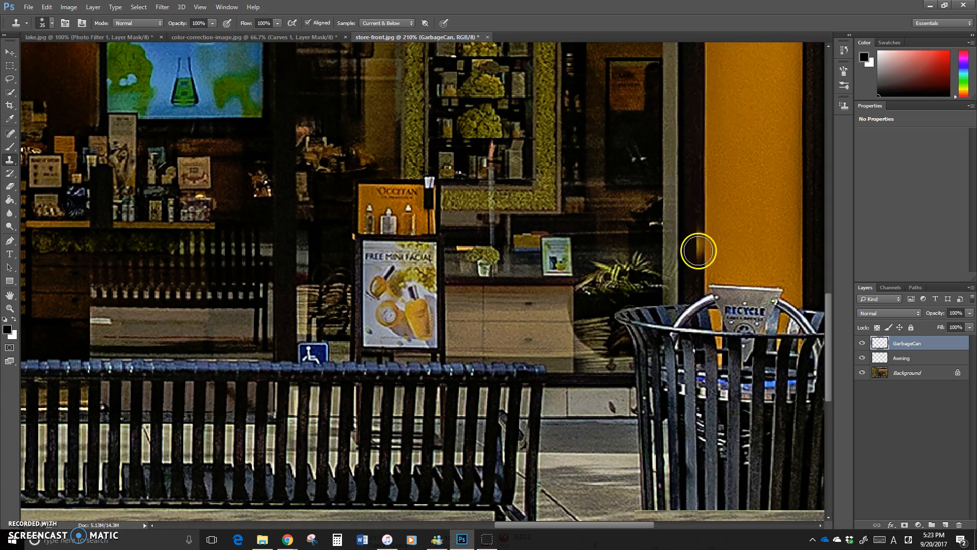
pyautogui.scroll(-2, 706, 272)
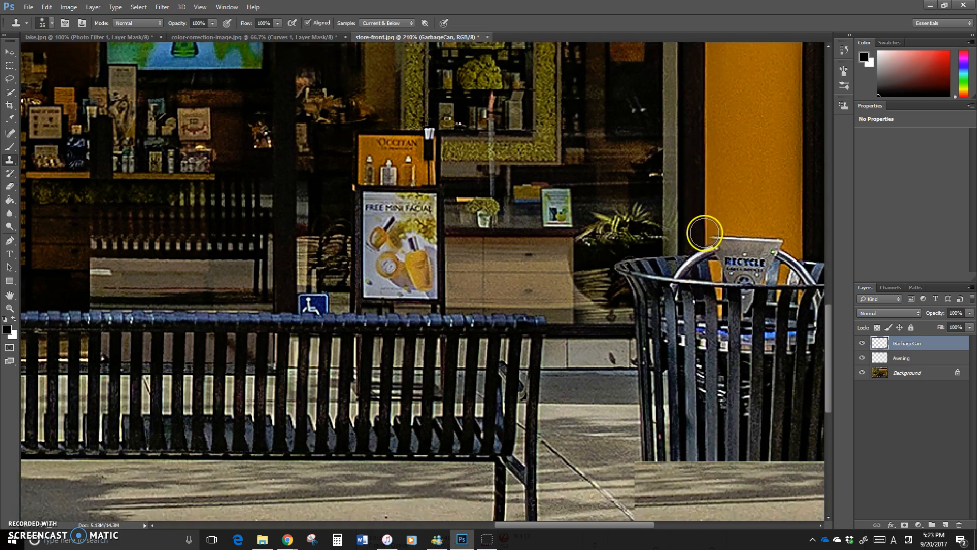
pyautogui.moveTo(705, 233)
pyautogui.mouseDown()
pyautogui.moveTo(705, 287)
pyautogui.moveTo(698, 258)
pyautogui.moveTo(681, 284)
pyautogui.moveTo(684, 260)
pyautogui.moveTo(673, 261)
pyautogui.moveTo(676, 293)
pyautogui.moveTo(700, 310)
pyautogui.moveTo(684, 317)
pyautogui.moveTo(709, 309)
pyautogui.moveTo(717, 253)
pyautogui.moveTo(714, 267)
pyautogui.moveTo(730, 233)
pyautogui.moveTo(752, 295)
pyautogui.moveTo(768, 248)
pyautogui.moveTo(778, 284)
pyautogui.moveTo(777, 250)
pyautogui.moveTo(785, 261)
pyautogui.moveTo(789, 321)
pyautogui.moveTo(781, 311)
pyautogui.moveTo(706, 329)
pyautogui.moveTo(723, 329)
pyautogui.moveTo(676, 327)
pyautogui.moveTo(666, 264)
pyautogui.moveTo(628, 264)
pyautogui.moveTo(658, 320)
pyautogui.mouseUp()
# Step: Clone the orange panel's right edge, dark frame and brick wall downward over the can's upper right side
pyautogui.scroll(-4, 738, 251)
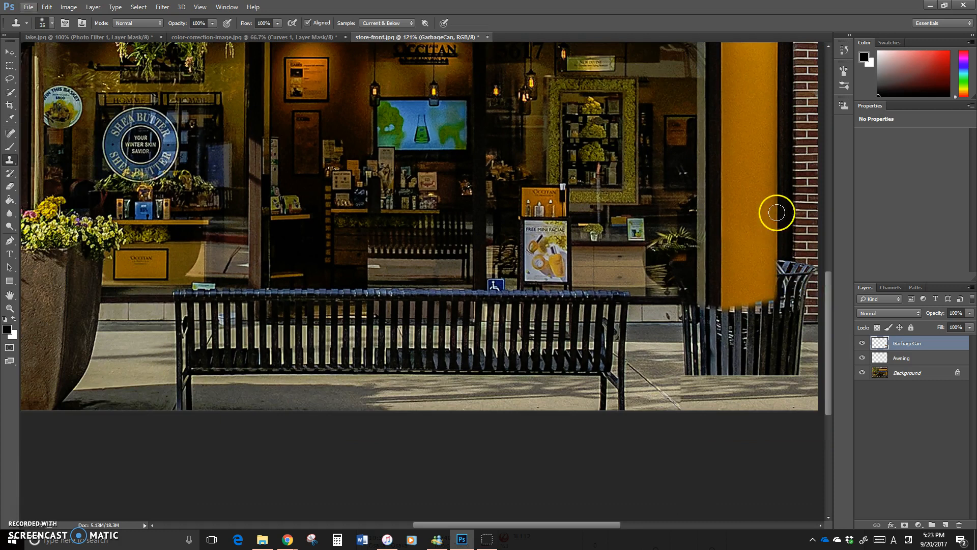
pyautogui.hscroll(5, 816, 300)
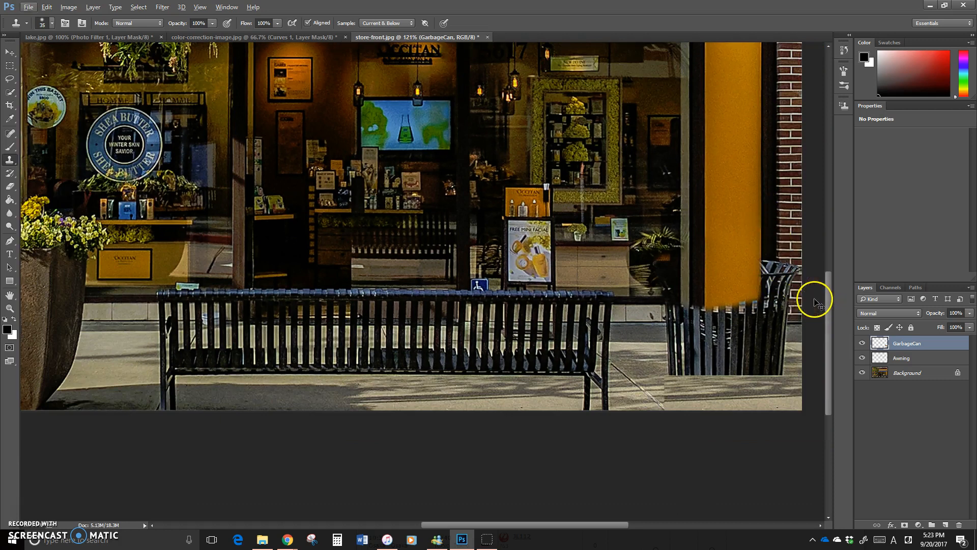
pyautogui.hscroll(2, 816, 300)
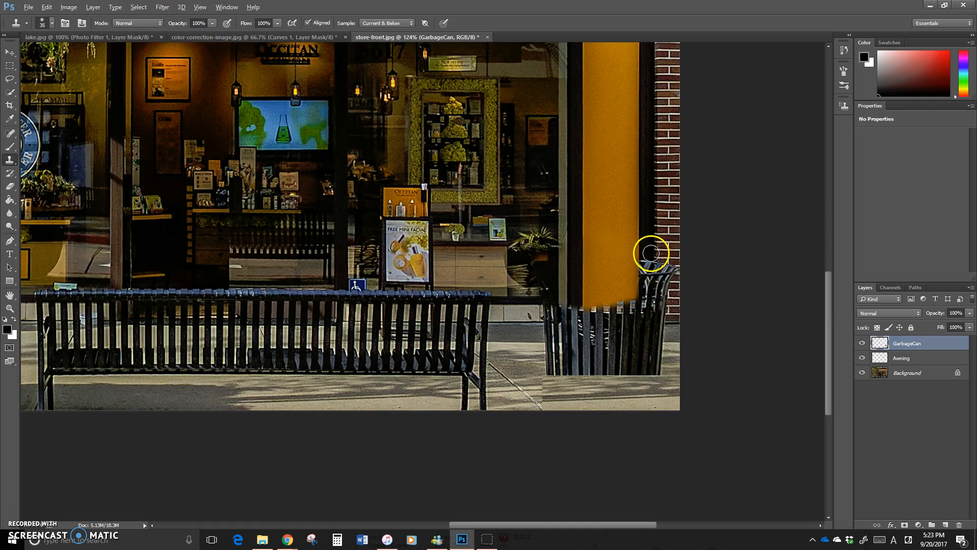
pyautogui.scroll(4, 651, 253)
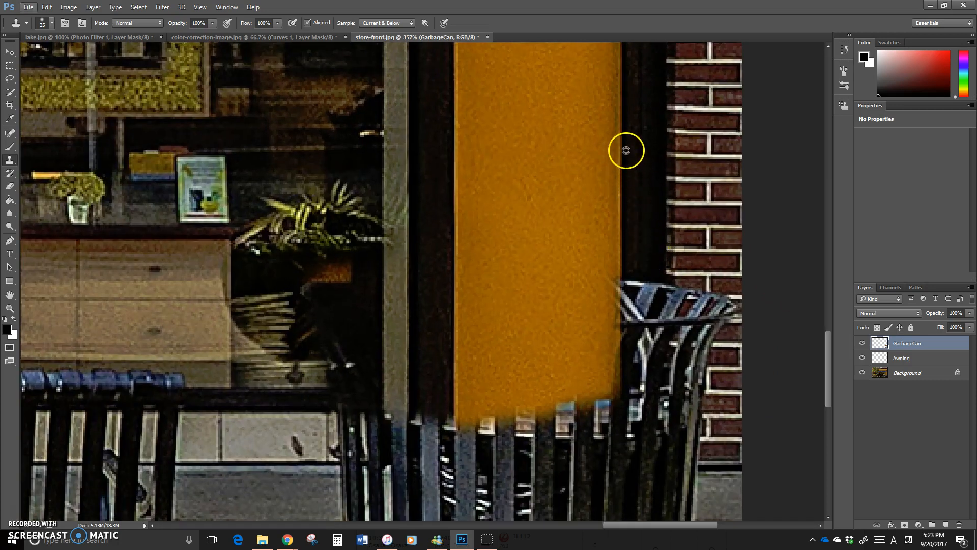
pyautogui.keyDown('alt'); pyautogui.click(622, 90); pyautogui.keyUp('alt')
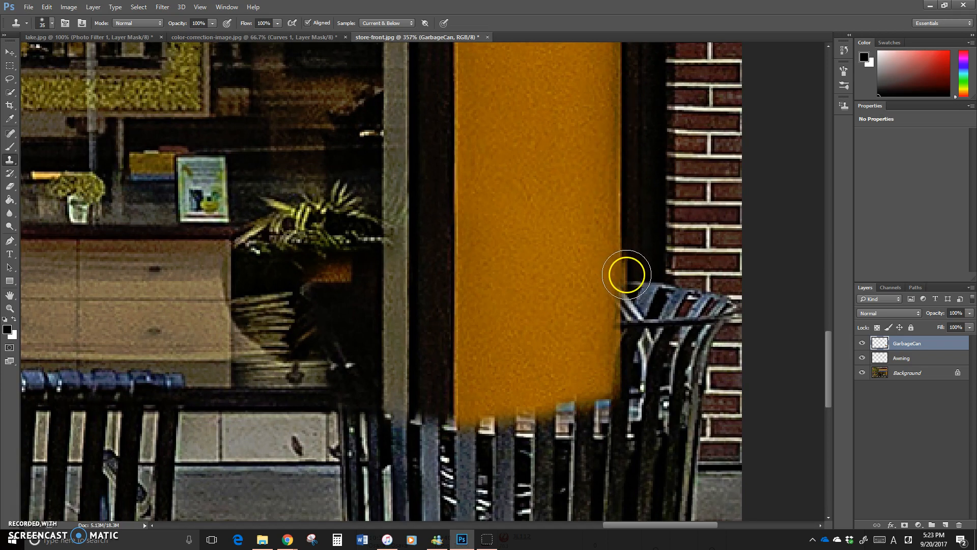
pyautogui.moveTo(622, 275)
pyautogui.mouseDown()
pyautogui.moveTo(626, 415)
pyautogui.moveTo(471, 415)
pyautogui.moveTo(618, 419)
pyautogui.moveTo(628, 407)
pyautogui.moveTo(637, 299)
pyautogui.moveTo(674, 290)
pyautogui.moveTo(700, 302)
pyautogui.mouseUp()
pyautogui.moveTo(711, 303)
pyautogui.mouseDown()
pyautogui.moveTo(720, 302)
pyautogui.moveTo(655, 301)
pyautogui.moveTo(649, 452)
pyautogui.moveTo(635, 451)
pyautogui.mouseUp()
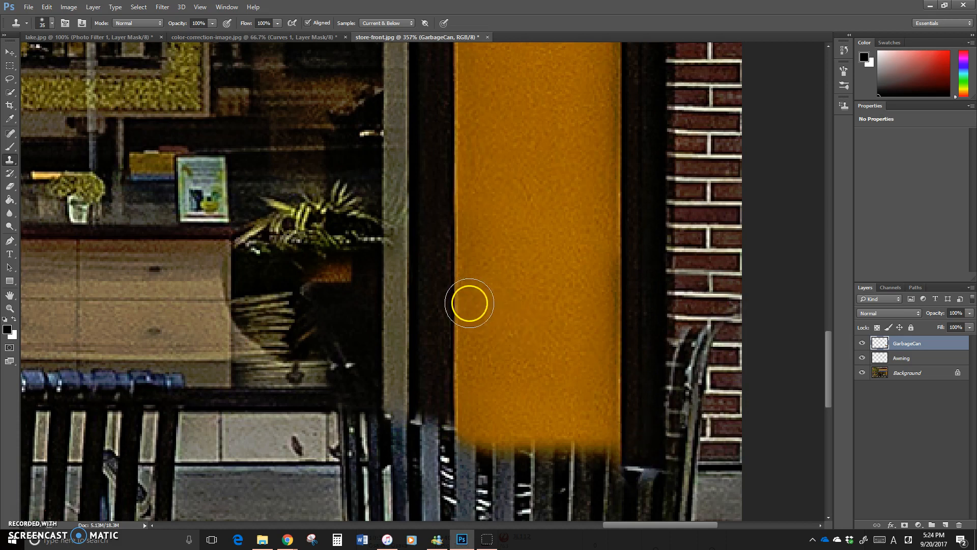
# Step: Clone the dark window sill and the light base tiles beneath it rightward over the can's left slats
pyautogui.scroll(-5, 431, 308)
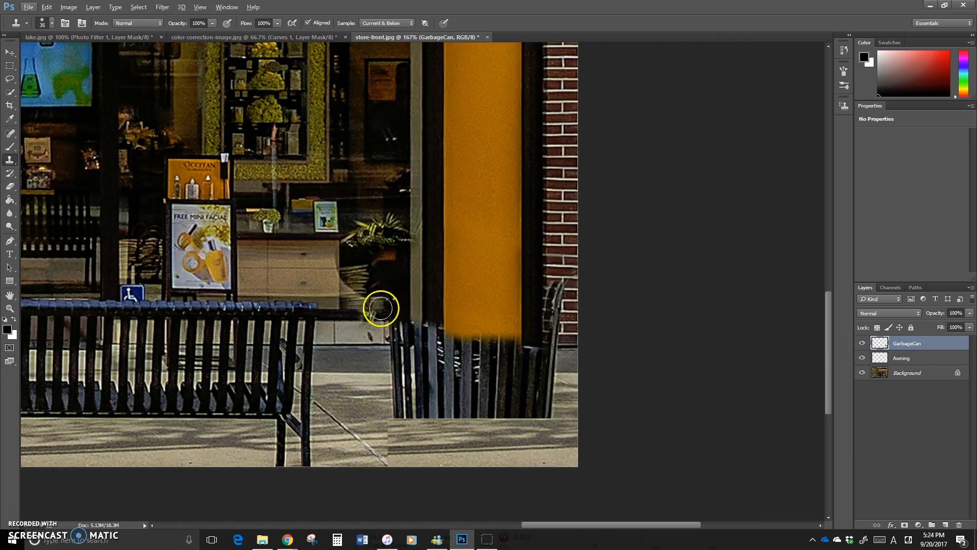
pyautogui.scroll(-1, 398, 315)
pyautogui.scroll(6, 397, 356)
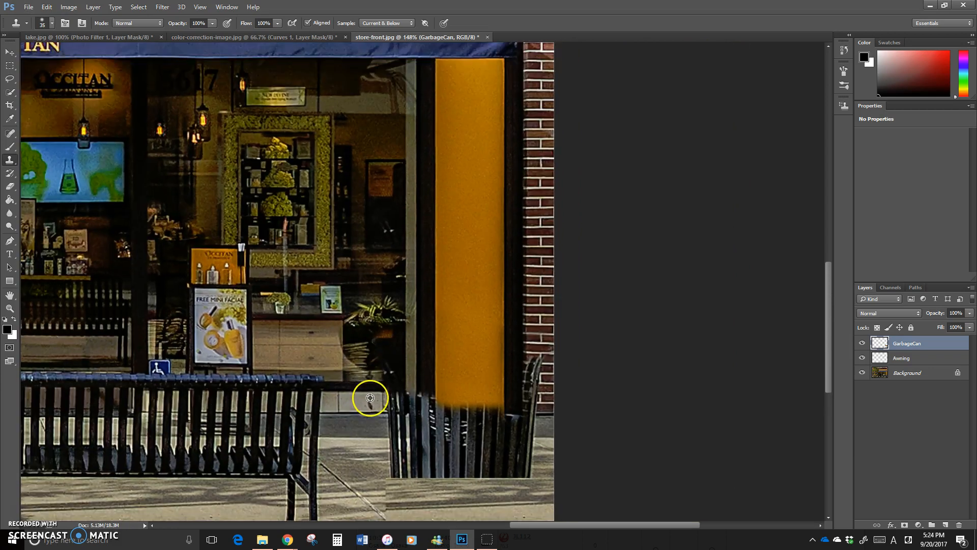
pyautogui.scroll(6, 373, 397)
pyautogui.scroll(-1, 389, 391)
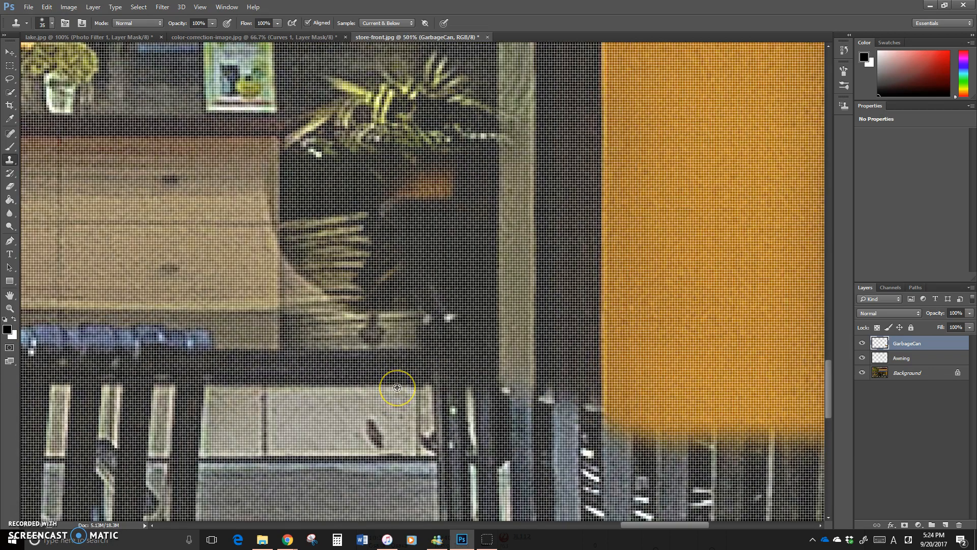
pyautogui.scroll(-1, 397, 388)
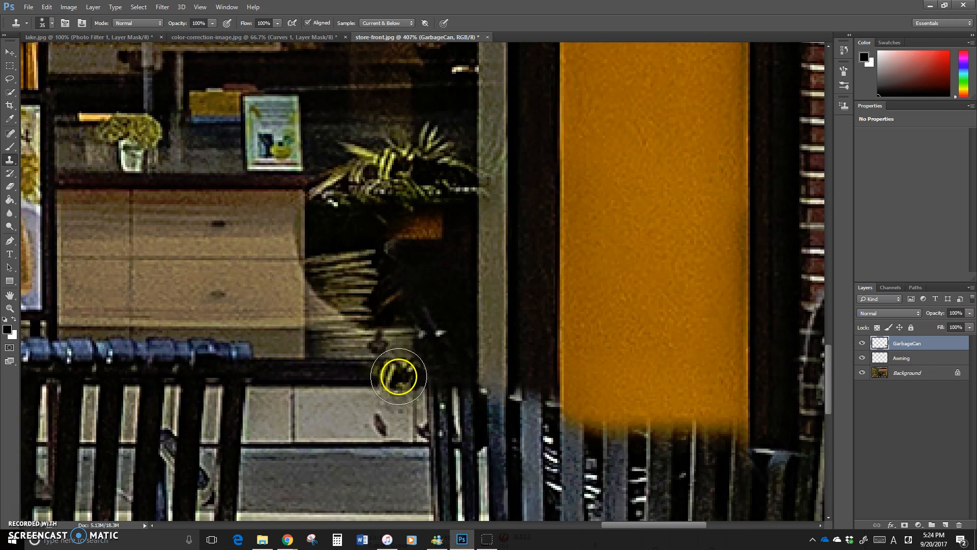
pyautogui.press('alt')
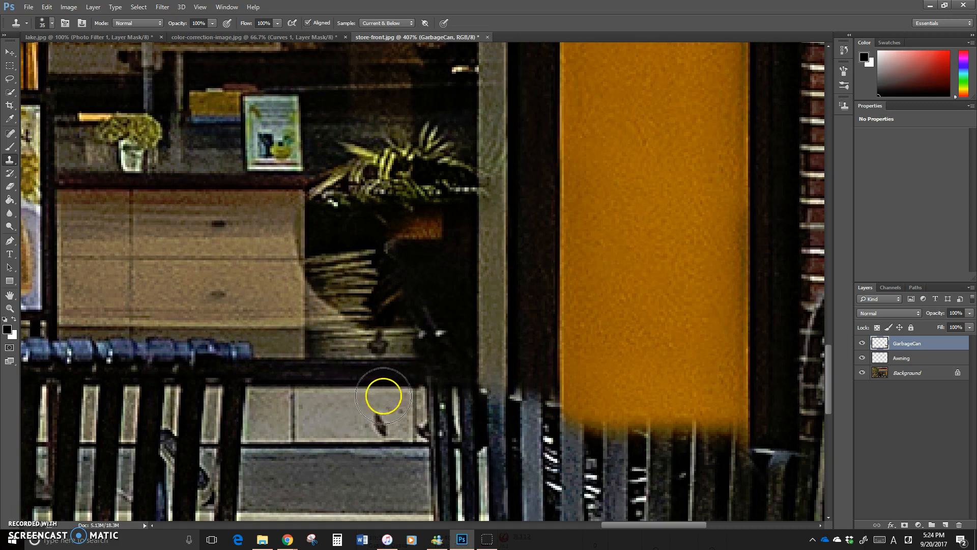
pyautogui.click(412, 386)
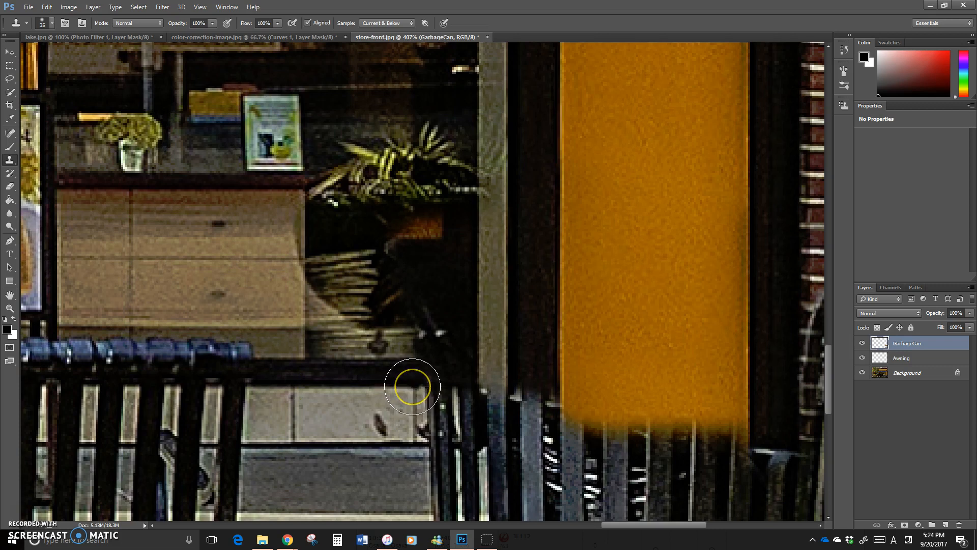
pyautogui.moveTo(412, 386)
pyautogui.mouseDown()
pyautogui.moveTo(518, 379)
pyautogui.moveTo(517, 419)
pyautogui.moveTo(416, 418)
pyautogui.moveTo(407, 432)
pyautogui.moveTo(345, 416)
pyautogui.mouseUp()
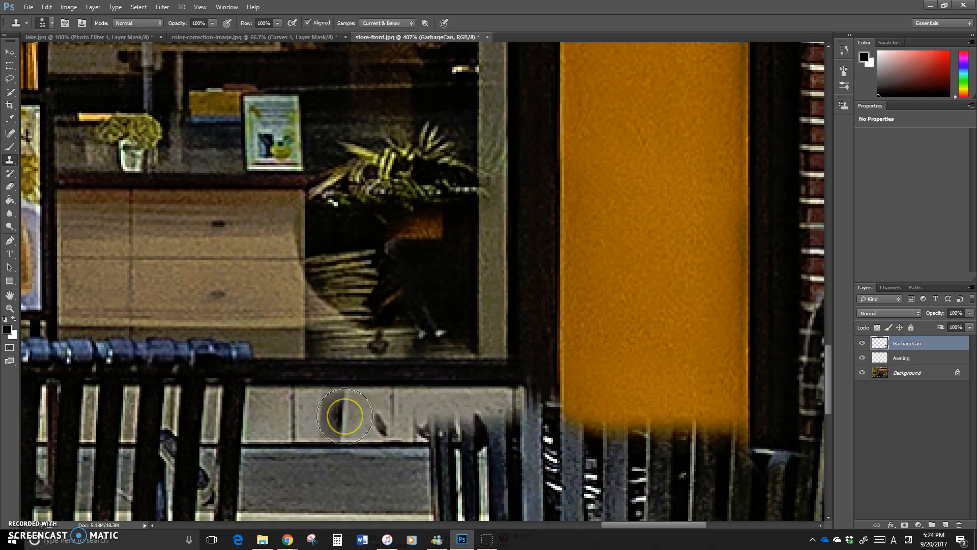
# Step: Reduce the brush to 15 px and clone clean base tiles and their dark lower edge over the can remnants beneath the window
pyautogui.press('[')
pyautogui.press('[')
pyautogui.press('[')
pyautogui.press('[')
pyautogui.click(343, 424)
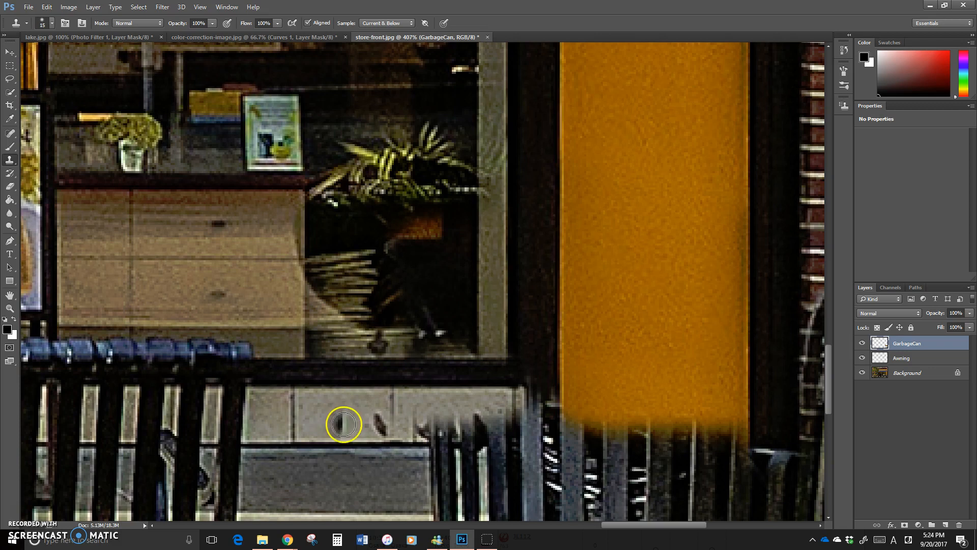
pyautogui.moveTo(341, 421)
pyautogui.mouseDown()
pyautogui.moveTo(337, 429)
pyautogui.moveTo(399, 428)
pyautogui.moveTo(374, 424)
pyautogui.mouseUp()
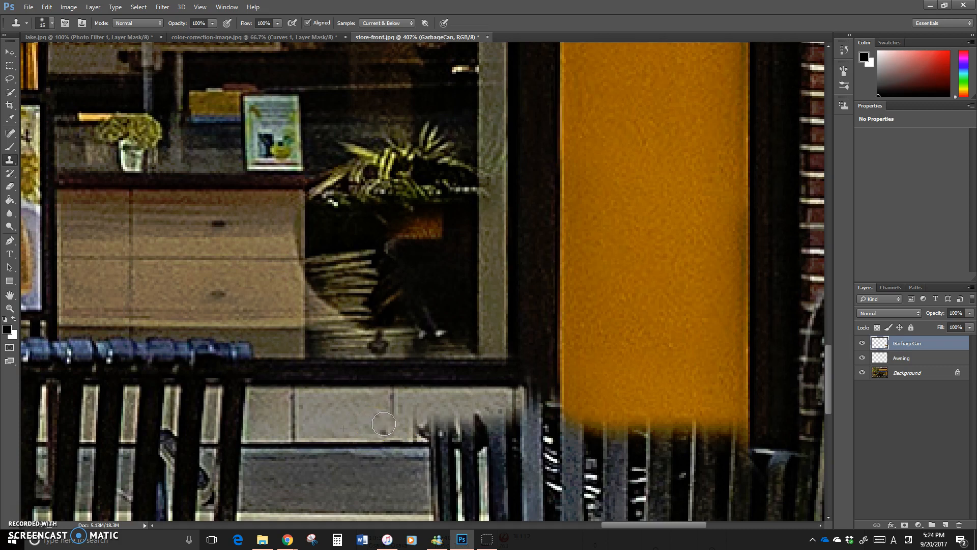
pyautogui.moveTo(379, 433)
pyautogui.mouseDown()
pyautogui.moveTo(376, 414)
pyautogui.moveTo(458, 418)
pyautogui.moveTo(312, 419)
pyautogui.moveTo(423, 424)
pyautogui.moveTo(417, 432)
pyautogui.moveTo(423, 421)
pyautogui.moveTo(492, 414)
pyautogui.moveTo(479, 424)
pyautogui.moveTo(416, 422)
pyautogui.moveTo(465, 432)
pyautogui.moveTo(484, 427)
pyautogui.moveTo(317, 445)
pyautogui.moveTo(499, 442)
pyautogui.mouseUp()
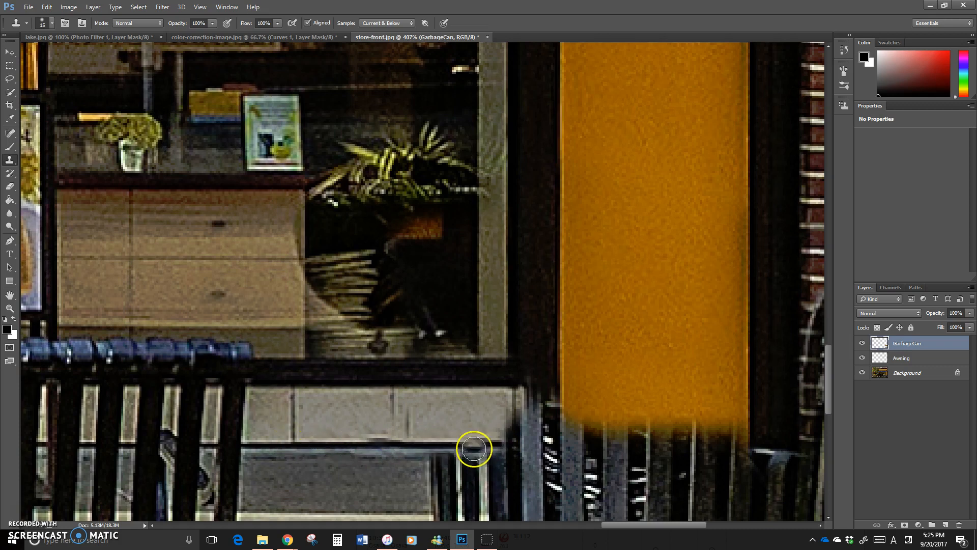
pyautogui.moveTo(498, 443); pyautogui.dragTo(513, 442)
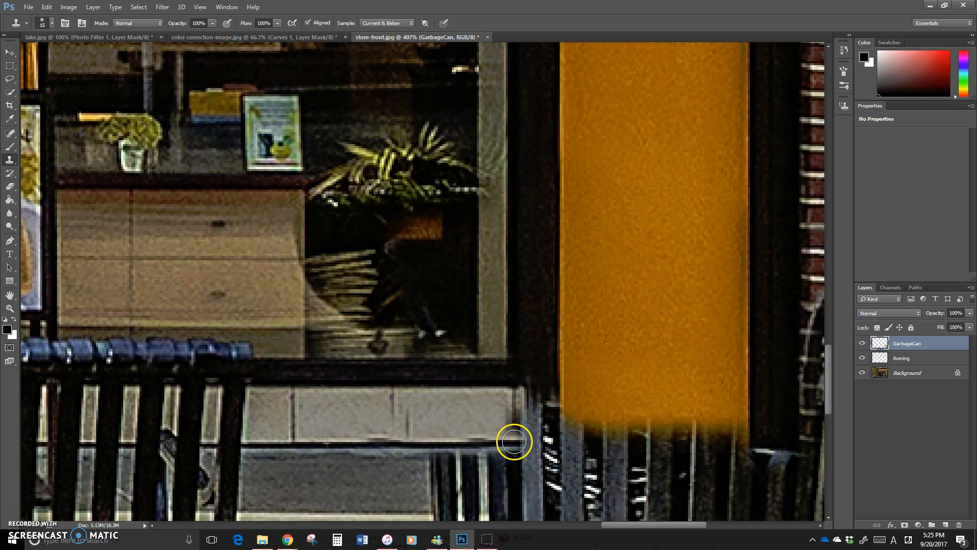
# Step: Clone the dark post between the window and the orange panel downward to the pavement line over the can's slats
pyautogui.keyDown('alt'); pyautogui.click(537, 322); pyautogui.keyUp('alt')
pyautogui.moveTo(535, 372)
pyautogui.mouseDown()
pyautogui.moveTo(534, 404)
pyautogui.moveTo(523, 393)
pyautogui.moveTo(526, 433)
pyautogui.moveTo(523, 316)
pyautogui.moveTo(523, 432)
pyautogui.moveTo(551, 429)
pyautogui.moveTo(550, 387)
pyautogui.moveTo(535, 419)
pyautogui.mouseUp()
pyautogui.keyDown('alt'); pyautogui.click(521, 332); pyautogui.keyUp('alt')
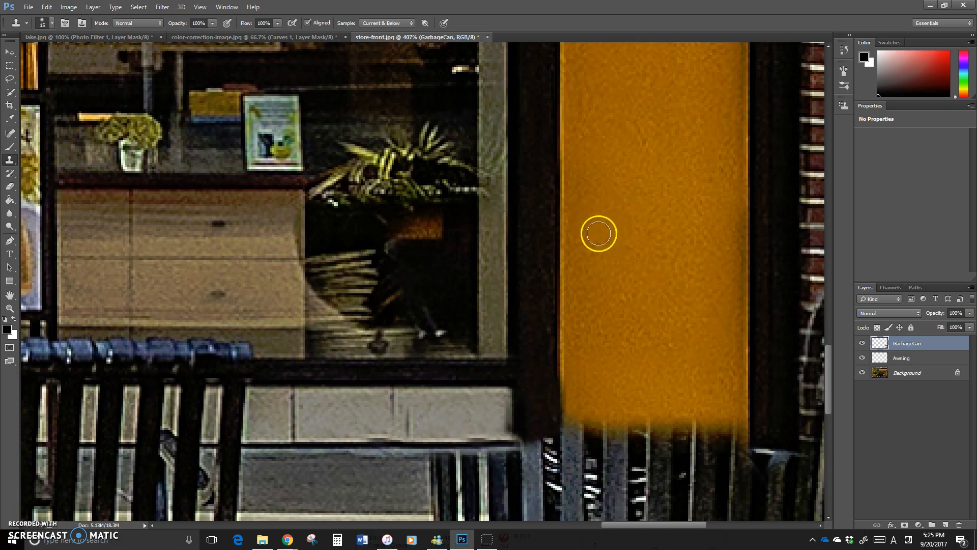
# Step: Enlarge the brush to 30 px and clone sidewalk pavement over the can's lower-left slats
pyautogui.scroll(-5, 548, 402)
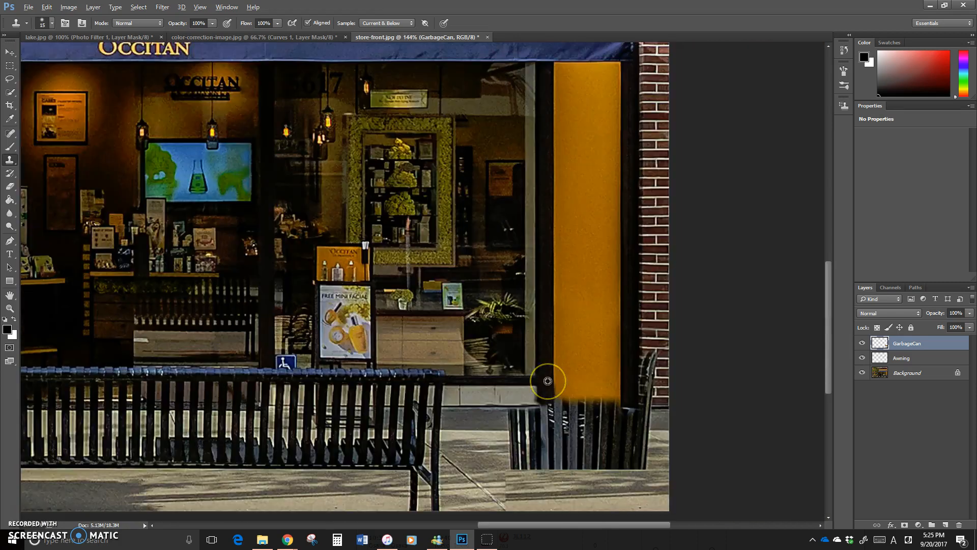
pyautogui.scroll(-2, 548, 381)
pyautogui.keyDown('alt'); pyautogui.click(609, 328); pyautogui.keyUp('alt')
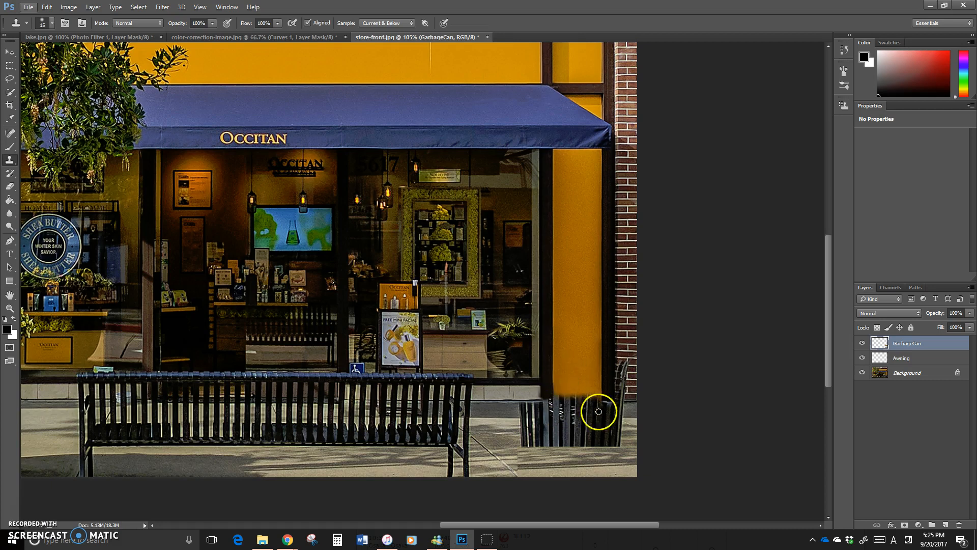
pyautogui.hscroll(-10, 267, 383)
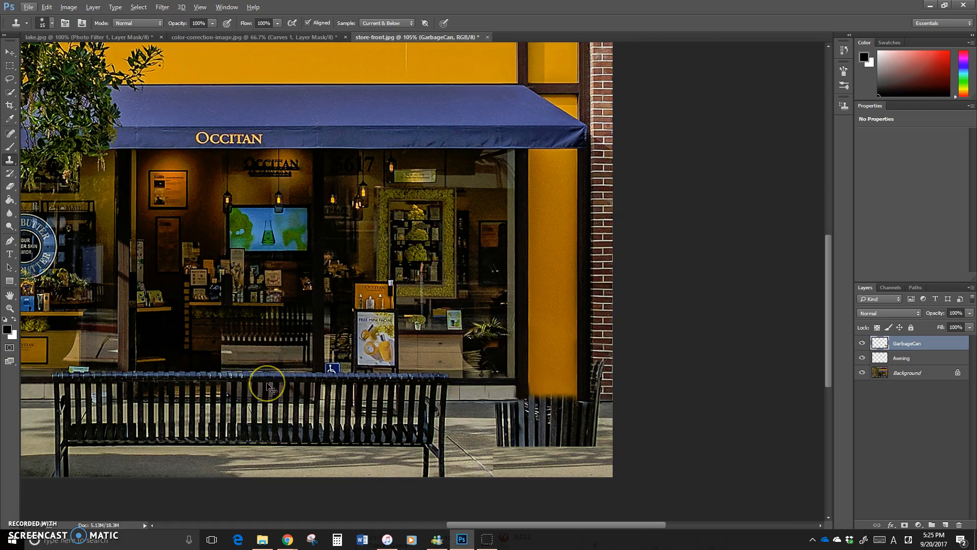
pyautogui.hscroll(9, 270, 387)
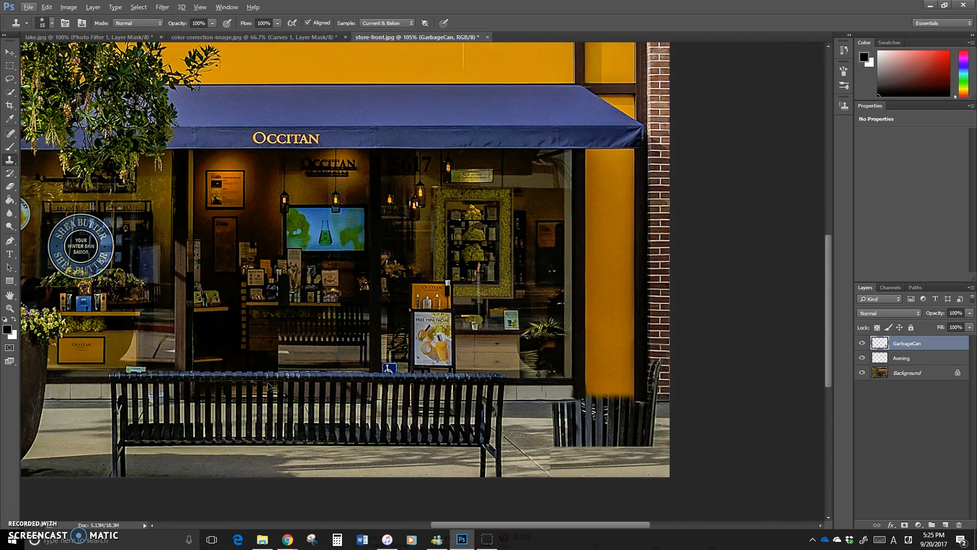
pyautogui.hscroll(1, 270, 387)
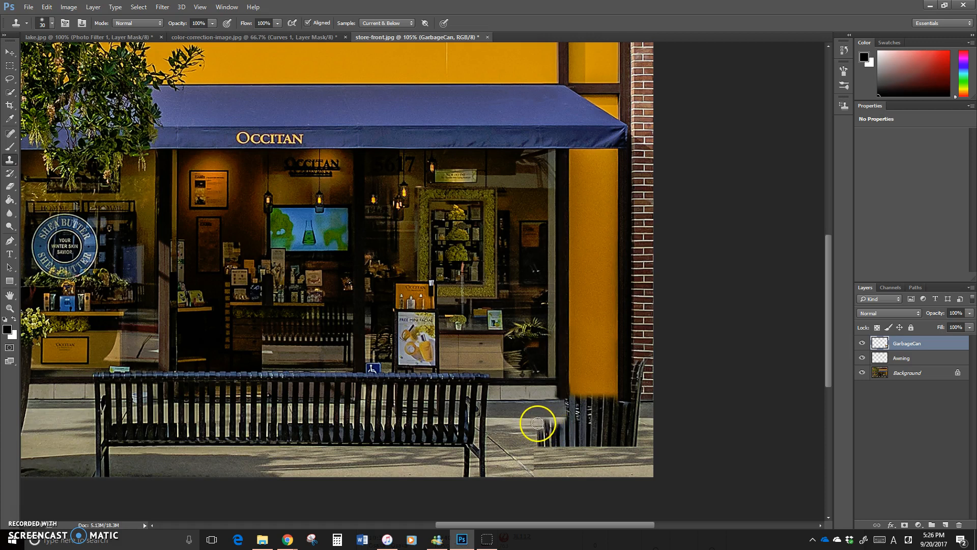
pyautogui.click(553, 422)
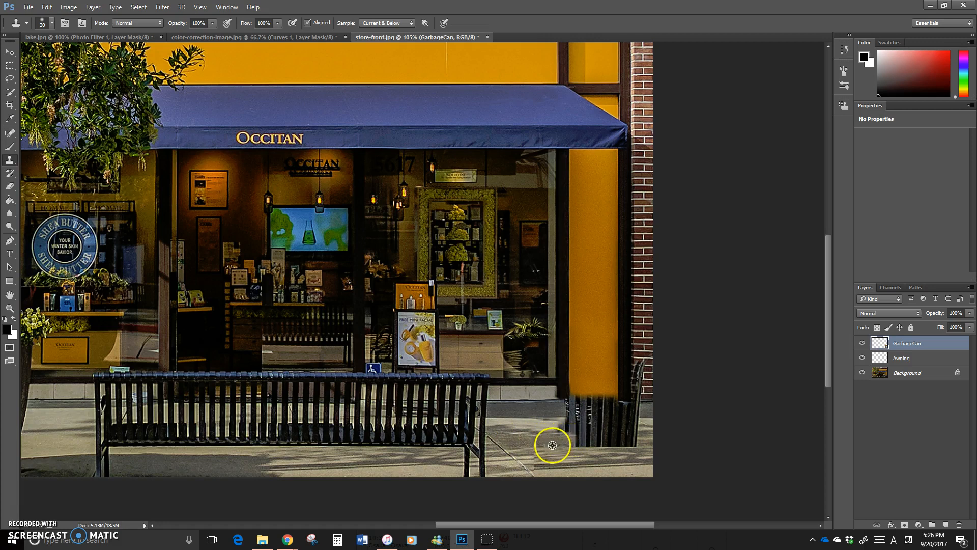
pyautogui.moveTo(573, 442); pyautogui.dragTo(602, 443)
# Step: Clone sunlit pavement from beside the bench over the can's lower middle and right slats
pyautogui.keyDown('alt'); pyautogui.click(511, 430); pyautogui.keyUp('alt')
pyautogui.keyDown('alt'); pyautogui.click(515, 421); pyautogui.keyUp('alt')
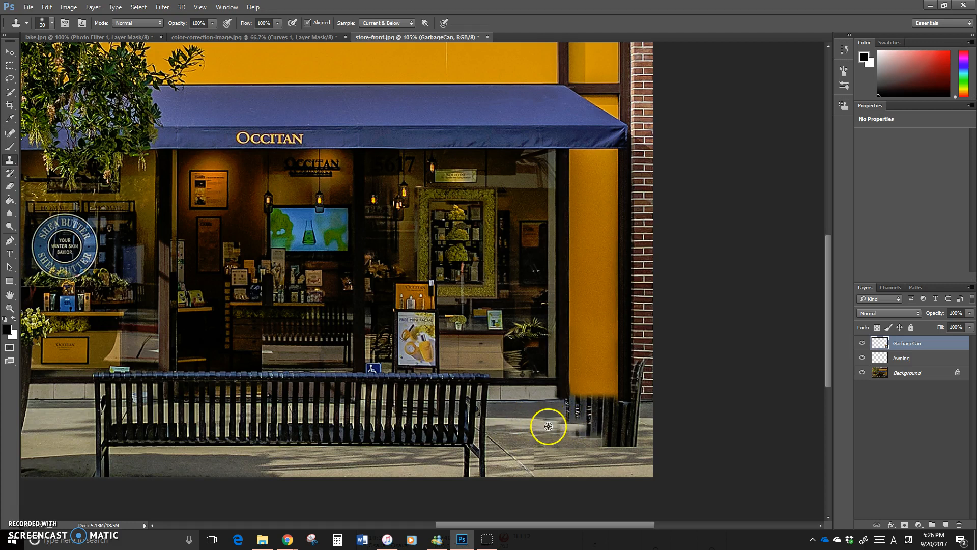
pyautogui.moveTo(587, 421); pyautogui.dragTo(587, 425)
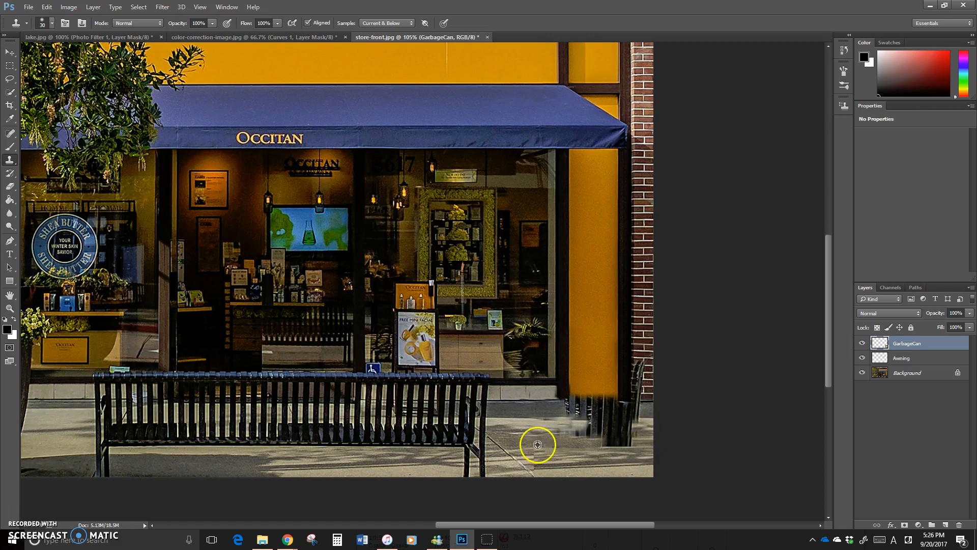
pyautogui.moveTo(592, 438); pyautogui.dragTo(621, 447)
pyautogui.keyDown('alt'); pyautogui.click(510, 433); pyautogui.keyUp('alt')
pyautogui.moveTo(562, 432); pyautogui.dragTo(581, 433)
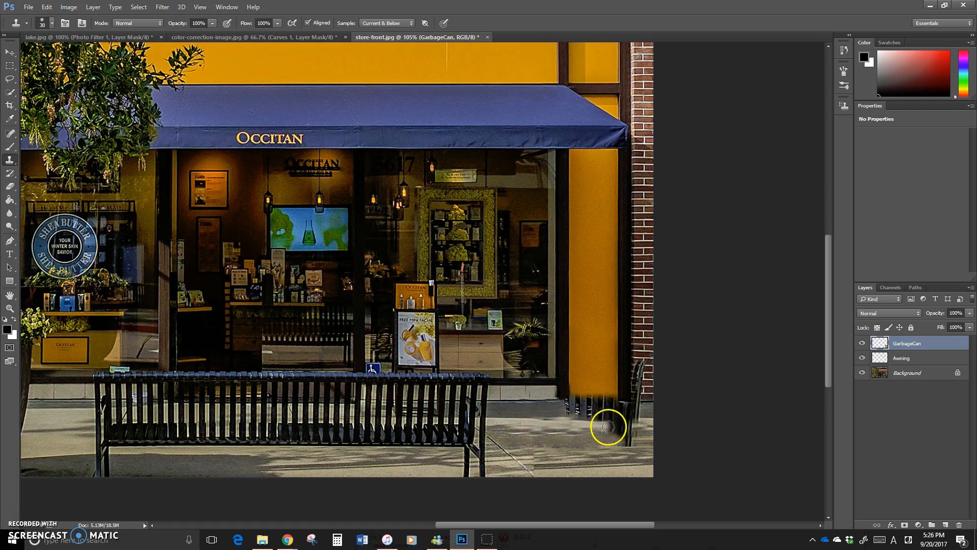
pyautogui.keyDown('alt'); pyautogui.click(526, 430); pyautogui.keyUp('alt')
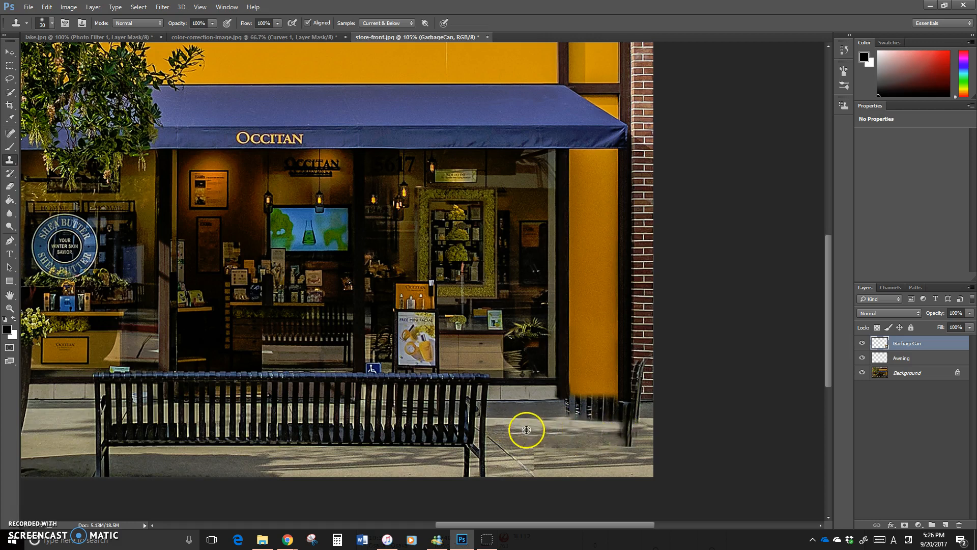
pyautogui.moveTo(602, 434)
pyautogui.mouseDown()
pyautogui.moveTo(635, 427)
pyautogui.moveTo(600, 451)
pyautogui.moveTo(572, 447)
pyautogui.moveTo(635, 443)
pyautogui.mouseUp()
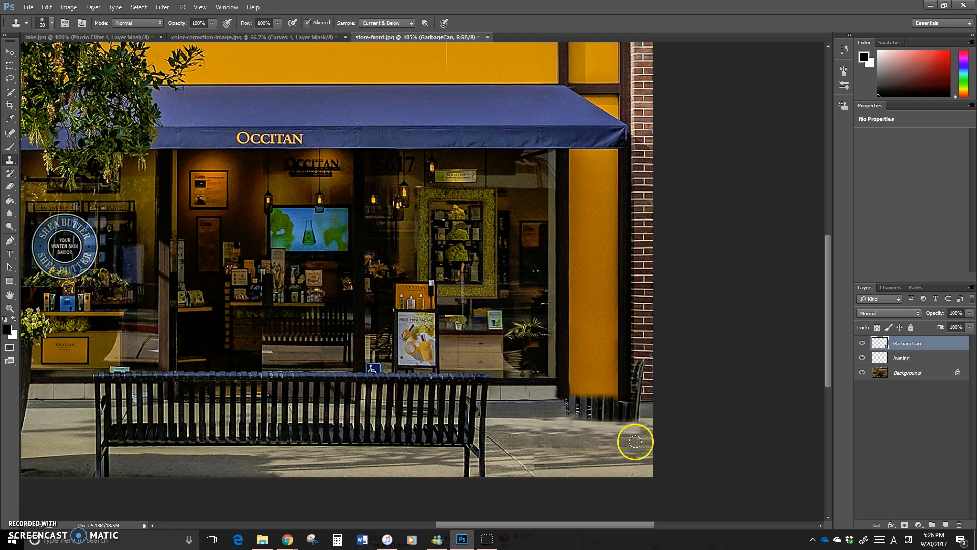
# Step: Clone the shaded pavement strip along the storefront over the can slats remaining below the orange panel
pyautogui.keyDown('alt'); pyautogui.click(353, 457); pyautogui.keyUp('alt')
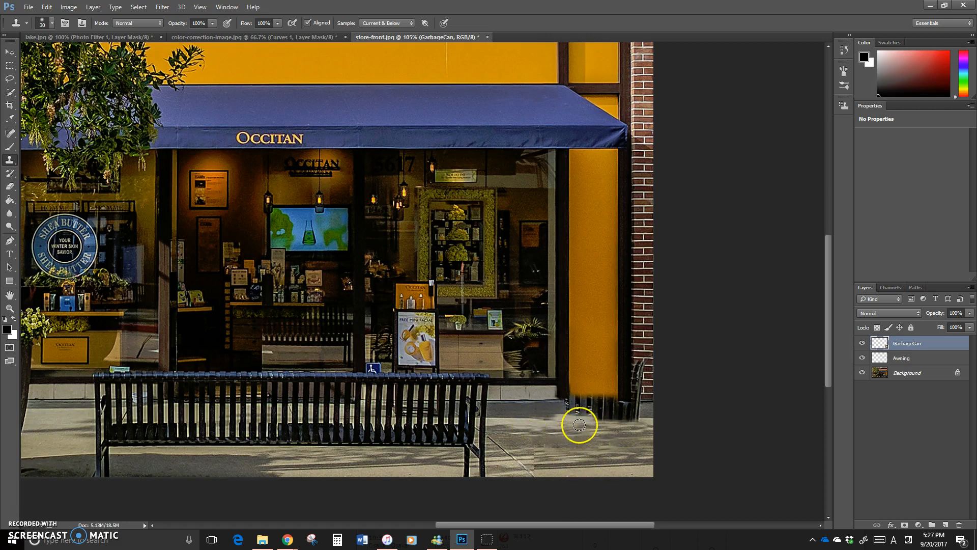
pyautogui.moveTo(602, 424); pyautogui.dragTo(619, 427)
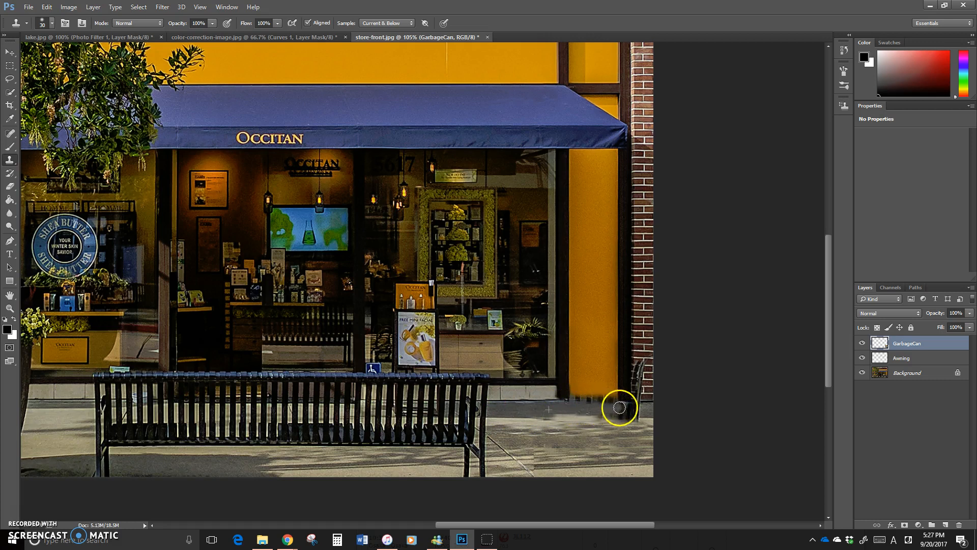
pyautogui.moveTo(604, 410); pyautogui.dragTo(570, 416)
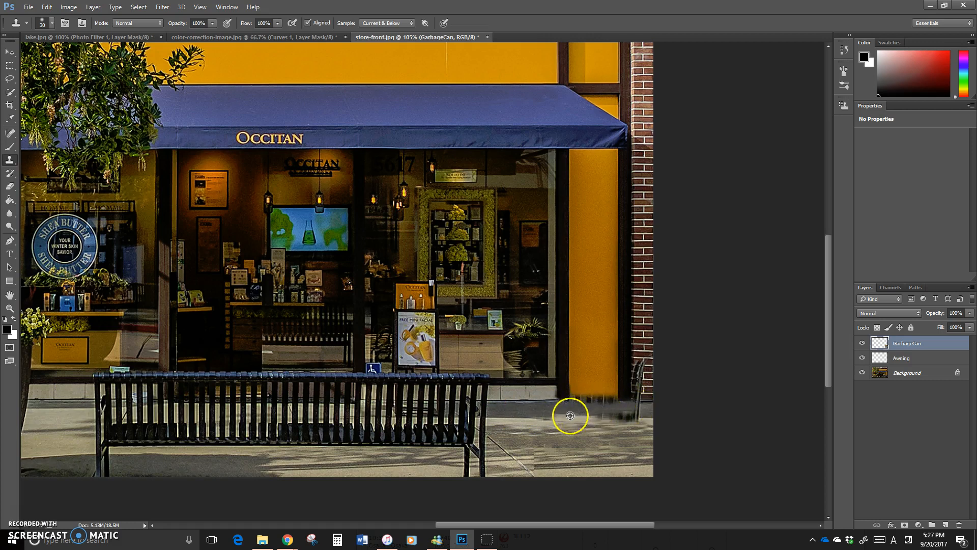
pyautogui.moveTo(631, 414)
pyautogui.mouseDown()
pyautogui.moveTo(602, 410)
pyautogui.moveTo(646, 411)
pyautogui.moveTo(590, 419)
pyautogui.moveTo(534, 407)
pyautogui.moveTo(633, 412)
pyautogui.moveTo(524, 408)
pyautogui.moveTo(634, 407)
pyautogui.moveTo(620, 431)
pyautogui.mouseUp()
# Step: Clone the dark window sill and light base tiles rightward across the lower end of the orange panel
pyautogui.scroll(3, 570, 435)
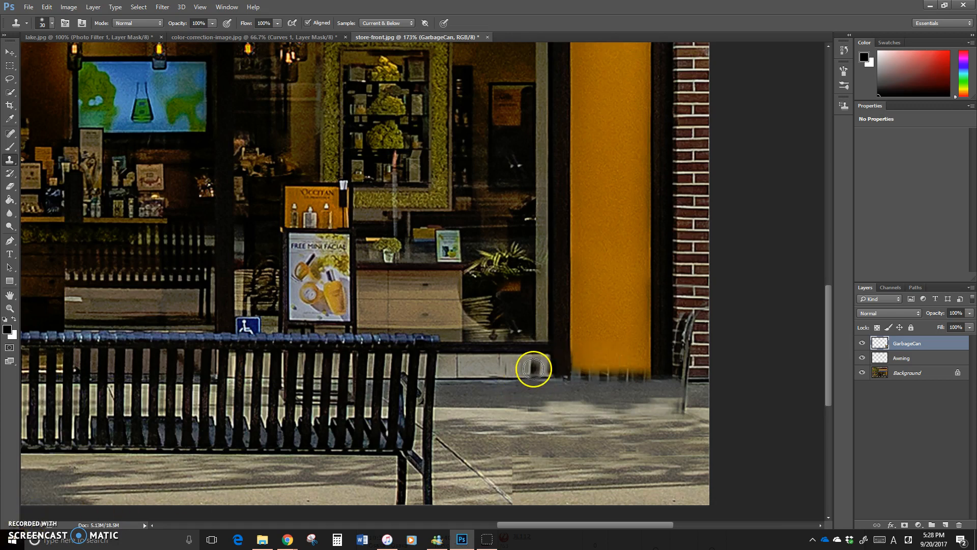
pyautogui.scroll(3, 551, 370)
pyautogui.scroll(2, 551, 369)
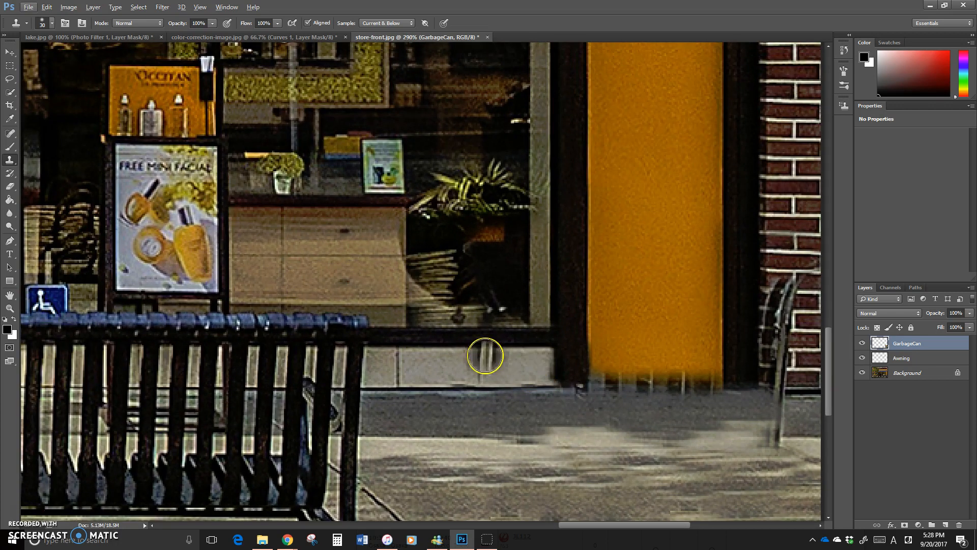
pyautogui.click(426, 360)
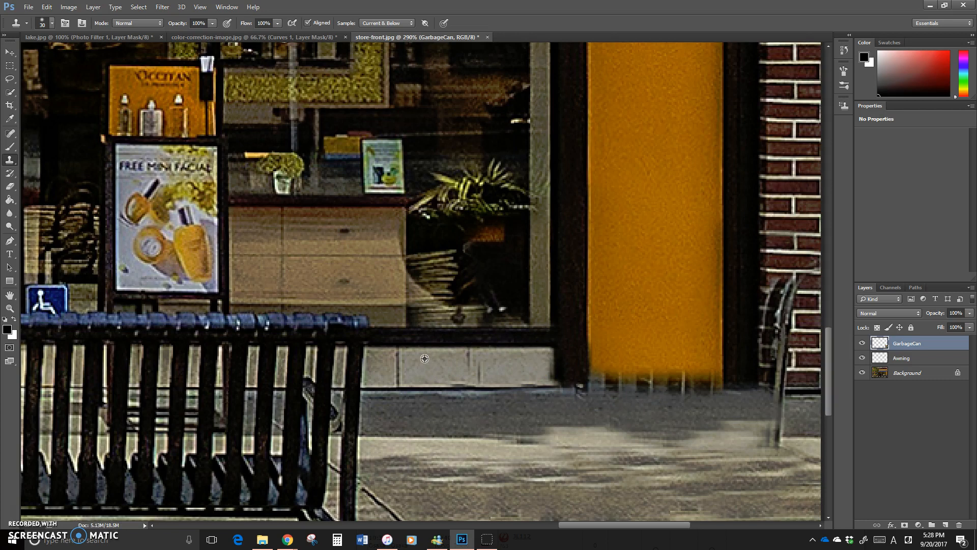
pyautogui.keyDown('alt'); pyautogui.click(423, 350); pyautogui.keyUp('alt')
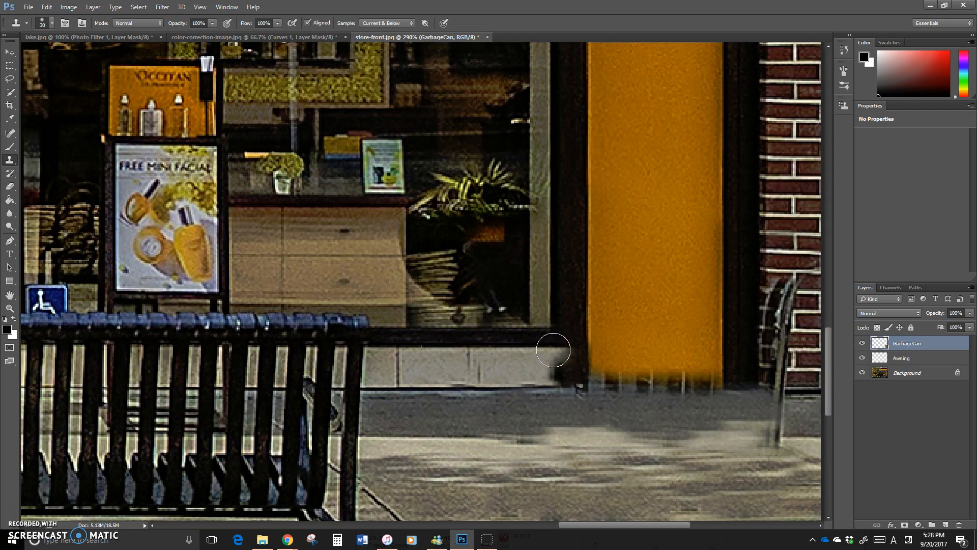
pyautogui.moveTo(558, 350); pyautogui.dragTo(724, 351)
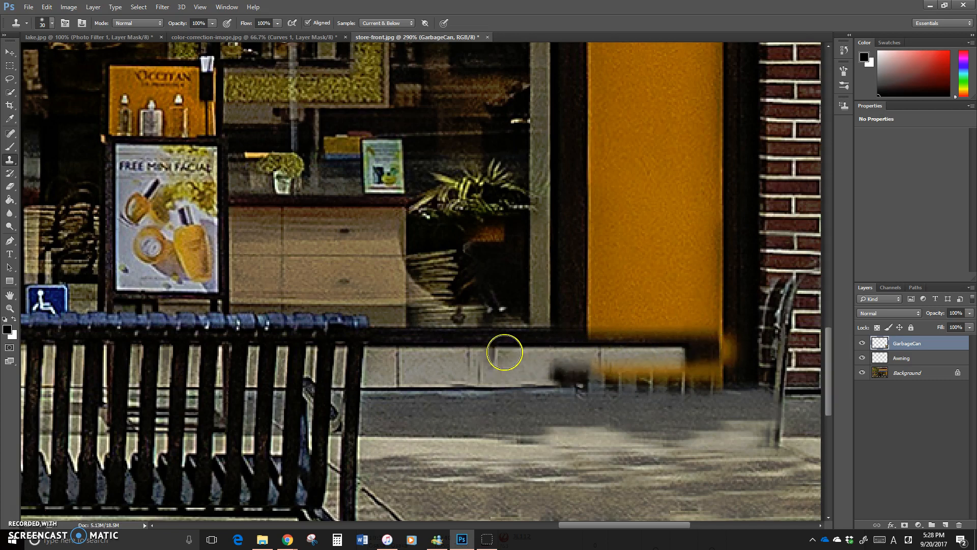
pyautogui.hotkey('ctrl', 'z')
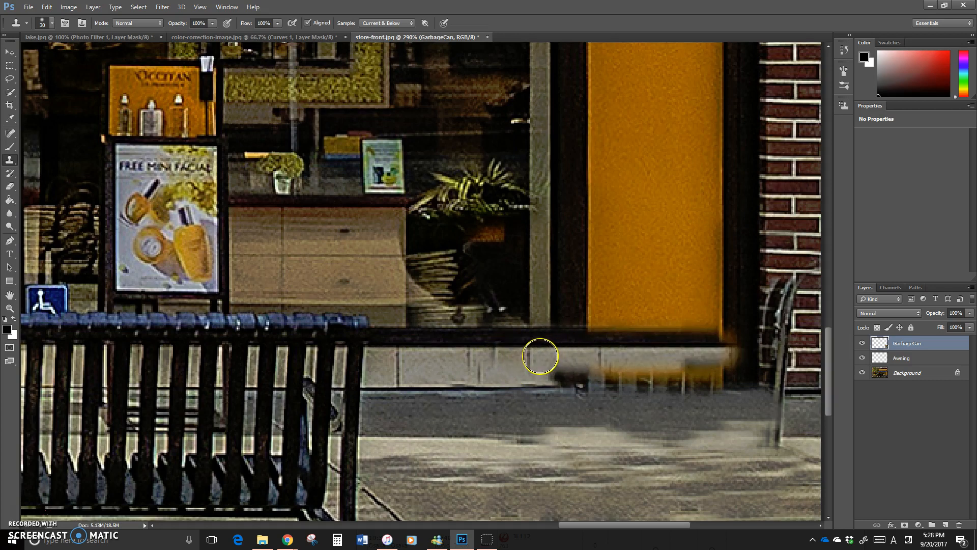
pyautogui.hotkey('ctrl', 'alt', 'z')
pyautogui.moveTo(540, 355)
pyautogui.mouseDown()
pyautogui.moveTo(509, 344)
pyautogui.moveTo(470, 349)
pyautogui.mouseUp()
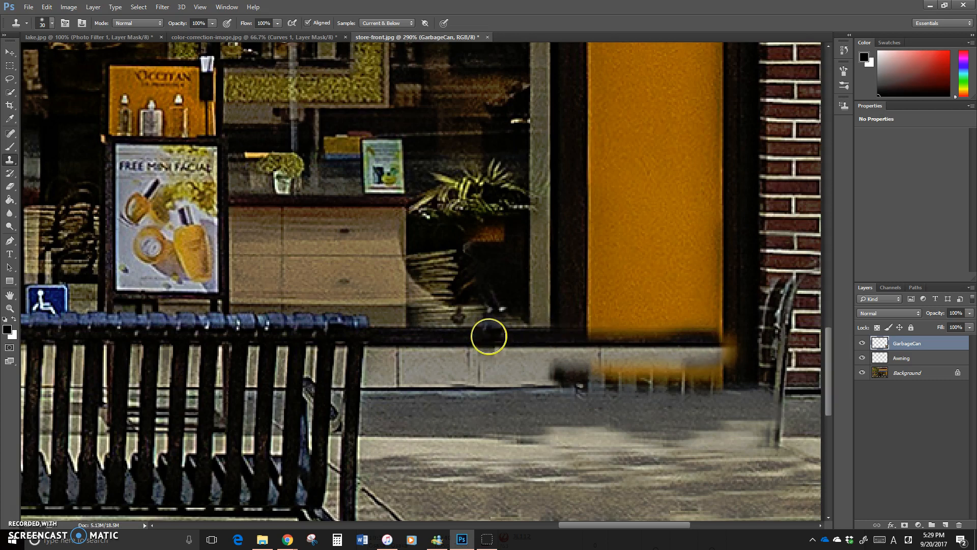
pyautogui.press('Delete')
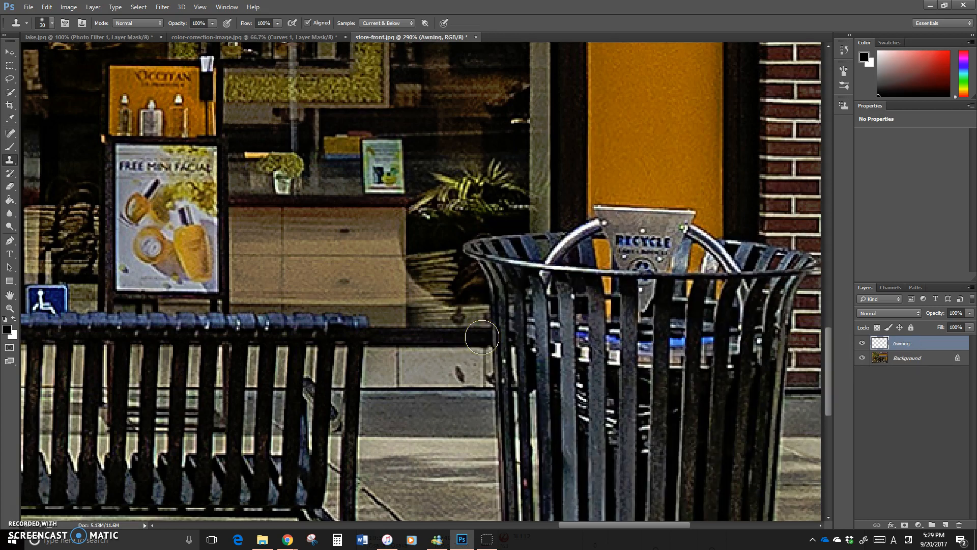
pyautogui.hotkey('ctrl', 'z')
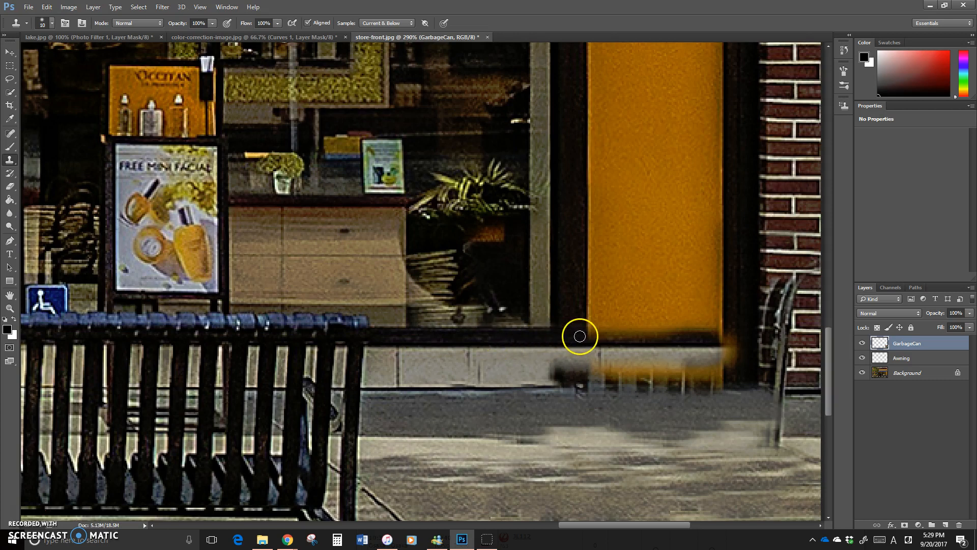
# Step: With a 10 px brush, clone the dark sill rightward over its blurred upper edge beneath the orange panel
pyautogui.moveTo(589, 336); pyautogui.dragTo(687, 334)
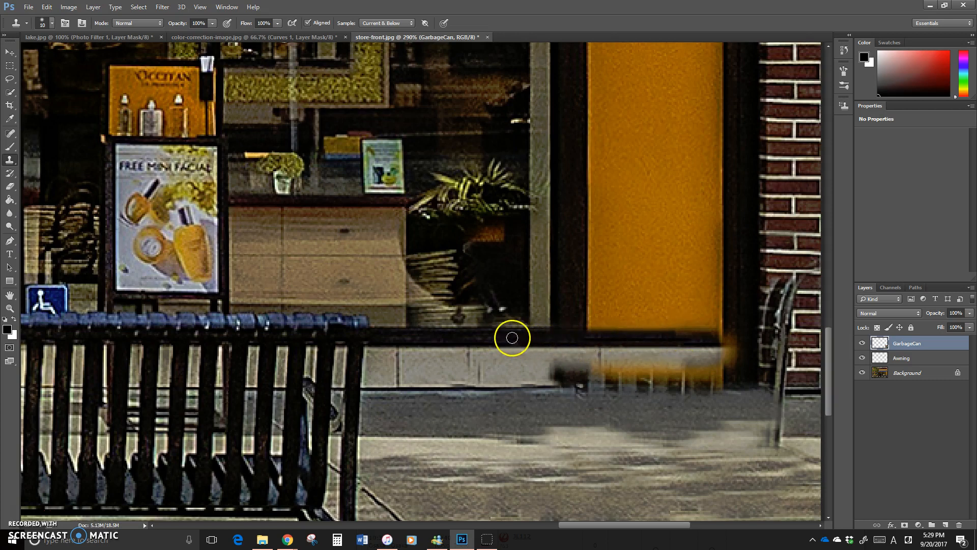
pyautogui.keyDown('alt'); pyautogui.click(537, 339); pyautogui.keyUp('alt')
pyautogui.moveTo(682, 337); pyautogui.dragTo(720, 333)
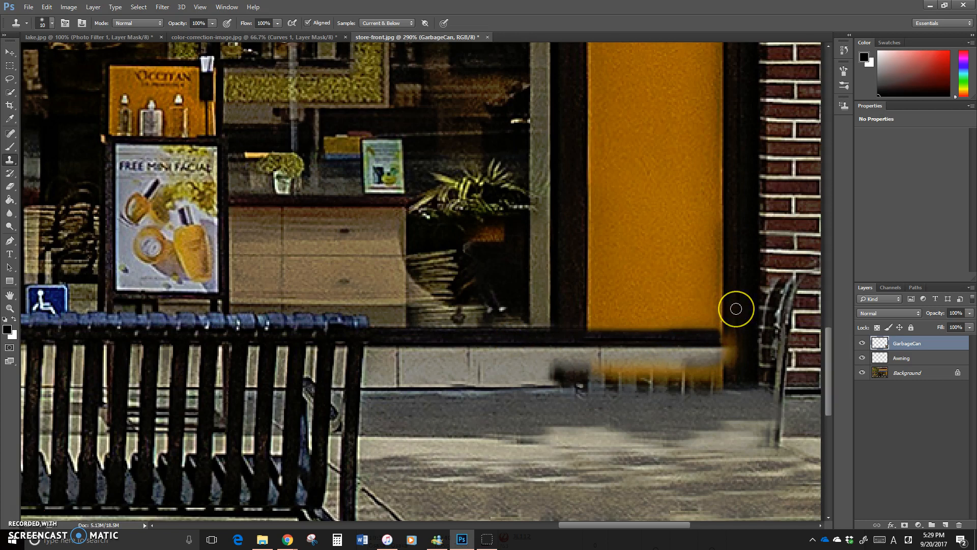
# Step: Clone the dark frame at the orange panel's right edge downward over the orange smear beside the base tiles
pyautogui.keyDown('alt'); pyautogui.click(736, 308); pyautogui.keyUp('alt')
pyautogui.moveTo(742, 346); pyautogui.dragTo(733, 332)
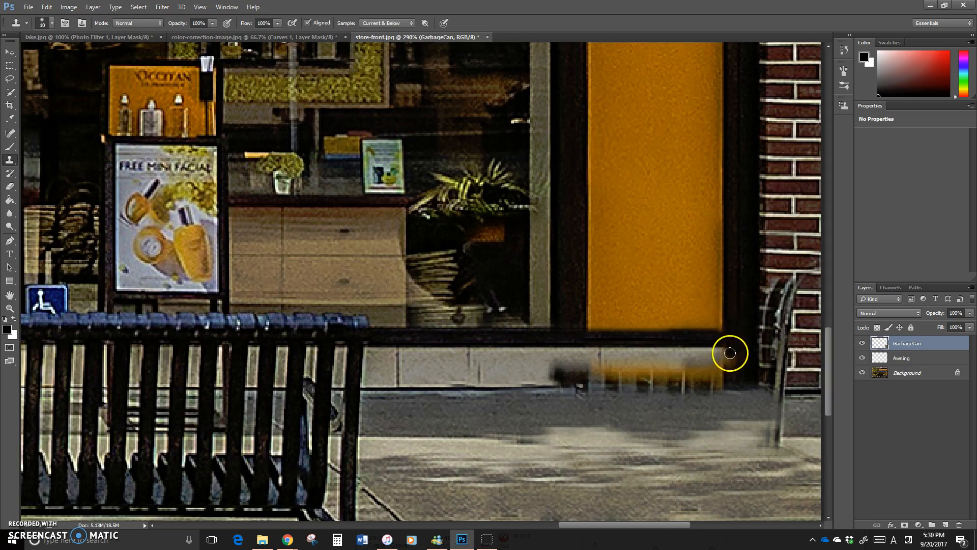
pyautogui.moveTo(729, 352)
pyautogui.mouseDown()
pyautogui.moveTo(732, 376)
pyautogui.moveTo(727, 344)
pyautogui.moveTo(731, 382)
pyautogui.mouseUp()
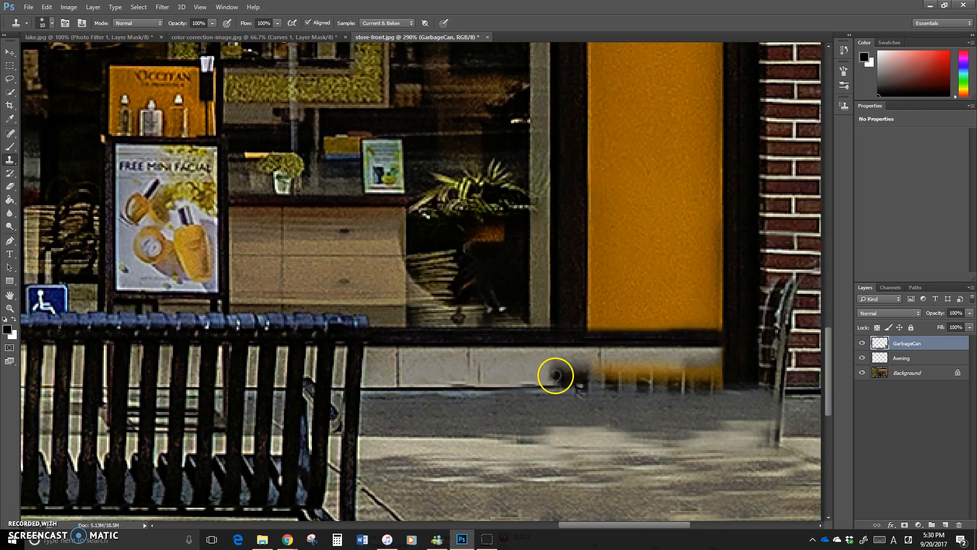
# Step: Clone light base tiles over the leftover orange and slat stubs below the sill, and rework the tile joints
pyautogui.moveTo(546, 369)
pyautogui.mouseDown()
pyautogui.moveTo(621, 371)
pyautogui.moveTo(553, 371)
pyautogui.moveTo(619, 365)
pyautogui.moveTo(598, 362)
pyautogui.moveTo(626, 371)
pyautogui.moveTo(610, 376)
pyautogui.moveTo(661, 377)
pyautogui.moveTo(646, 375)
pyautogui.moveTo(695, 373)
pyautogui.moveTo(543, 367)
pyautogui.moveTo(694, 364)
pyautogui.moveTo(611, 371)
pyautogui.moveTo(711, 381)
pyautogui.moveTo(717, 371)
pyautogui.moveTo(706, 369)
pyautogui.moveTo(718, 359)
pyautogui.moveTo(626, 356)
pyautogui.moveTo(694, 367)
pyautogui.moveTo(682, 382)
pyautogui.mouseUp()
pyautogui.keyDown('alt'); pyautogui.click(507, 379); pyautogui.keyUp('alt')
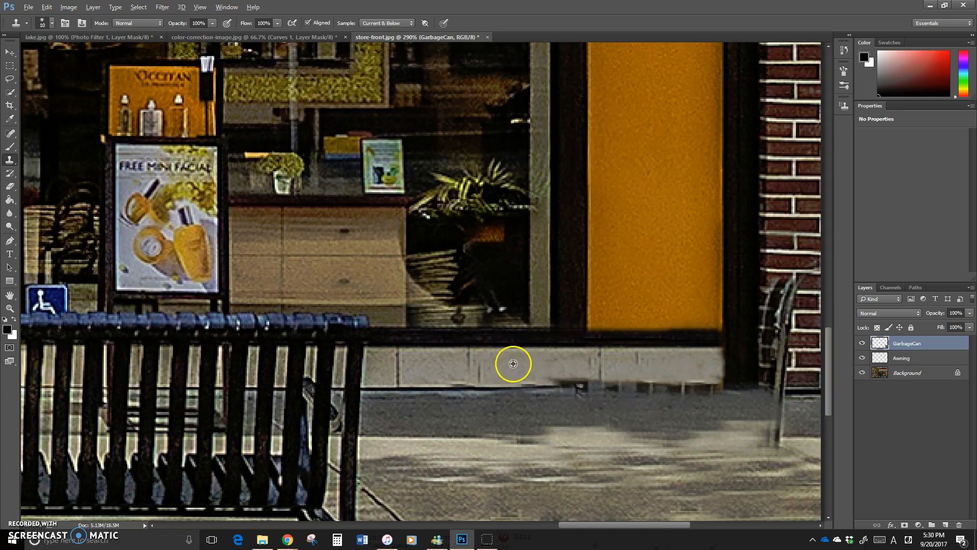
pyautogui.keyDown('alt'); pyautogui.click(442, 366); pyautogui.keyUp('alt')
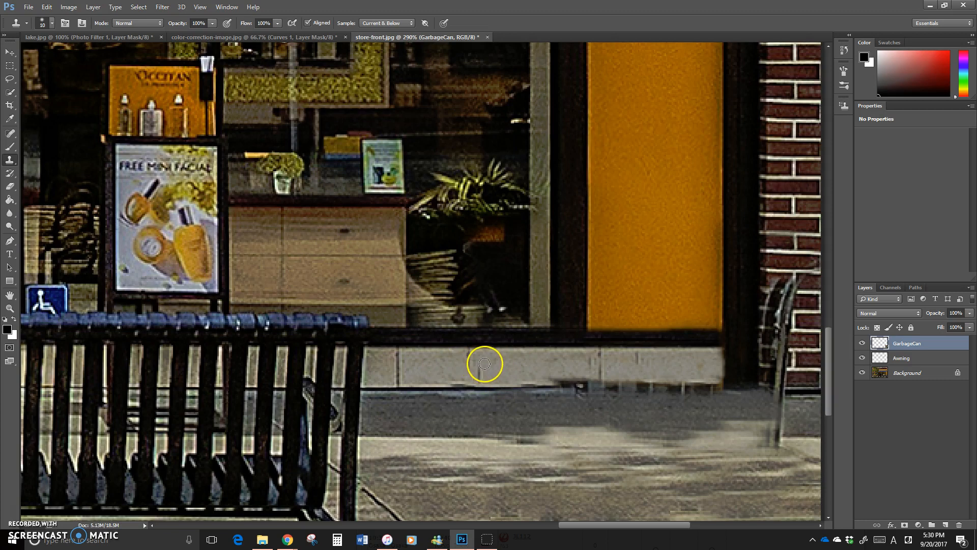
pyautogui.moveTo(483, 373); pyautogui.dragTo(482, 379)
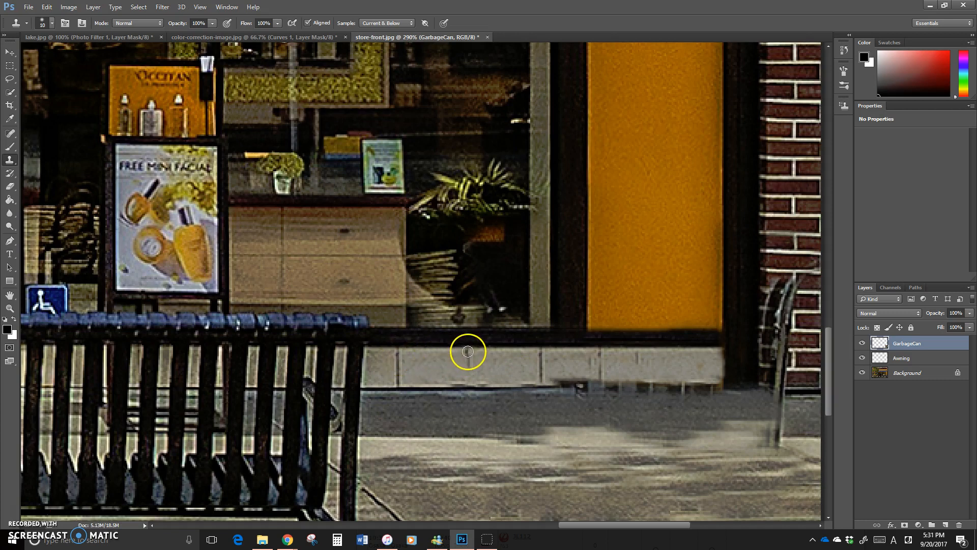
# Step: Clone the dark vertical tile joints and clean tile surface across the base tiles beneath the orange panel, spacing the joints evenly
pyautogui.moveTo(469, 352); pyautogui.dragTo(472, 379)
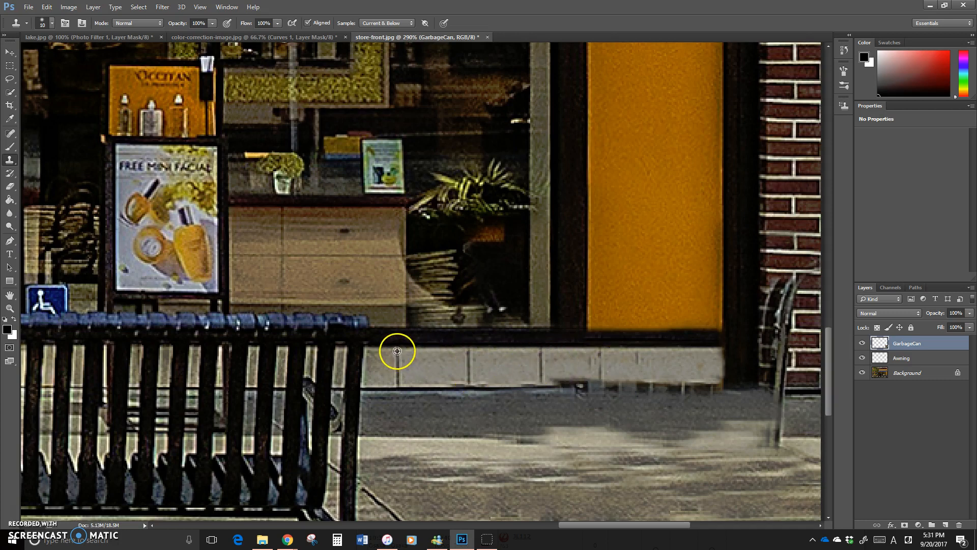
pyautogui.moveTo(600, 352); pyautogui.dragTo(603, 378)
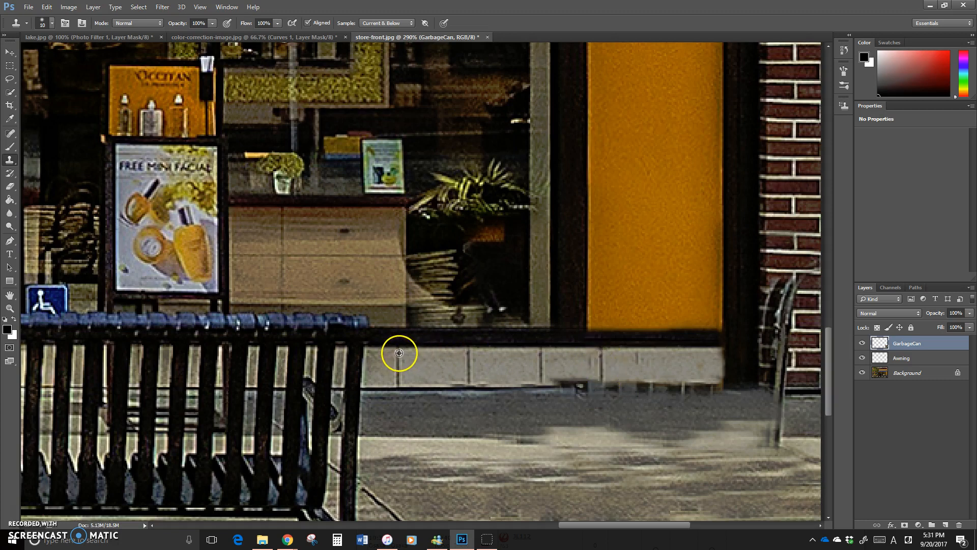
pyautogui.moveTo(669, 353); pyautogui.dragTo(668, 379)
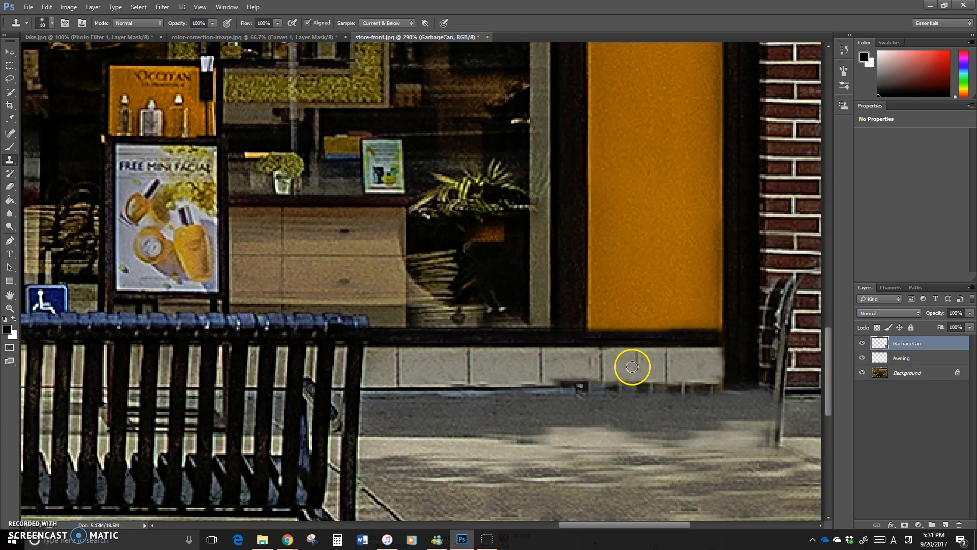
pyautogui.keyDown('alt'); pyautogui.click(561, 365); pyautogui.keyUp('alt')
pyautogui.moveTo(590, 359)
pyautogui.mouseDown()
pyautogui.moveTo(648, 351)
pyautogui.moveTo(634, 356)
pyautogui.moveTo(640, 364)
pyautogui.mouseUp()
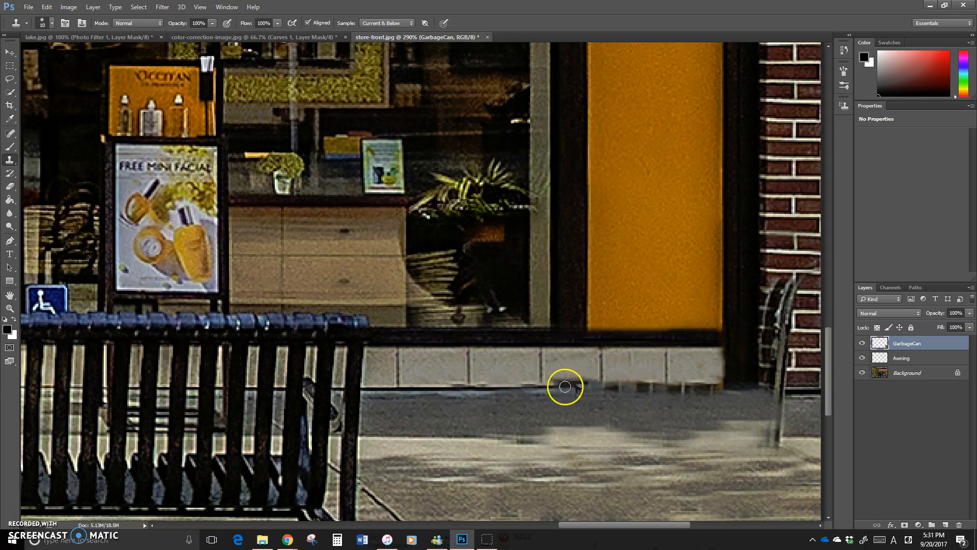
# Step: Clone the dark line under the base tiles rightward over the ragged lower edge beneath the orange panel, and smooth the tile bottoms
pyautogui.keyDown('alt'); pyautogui.click(441, 386); pyautogui.keyUp('alt')
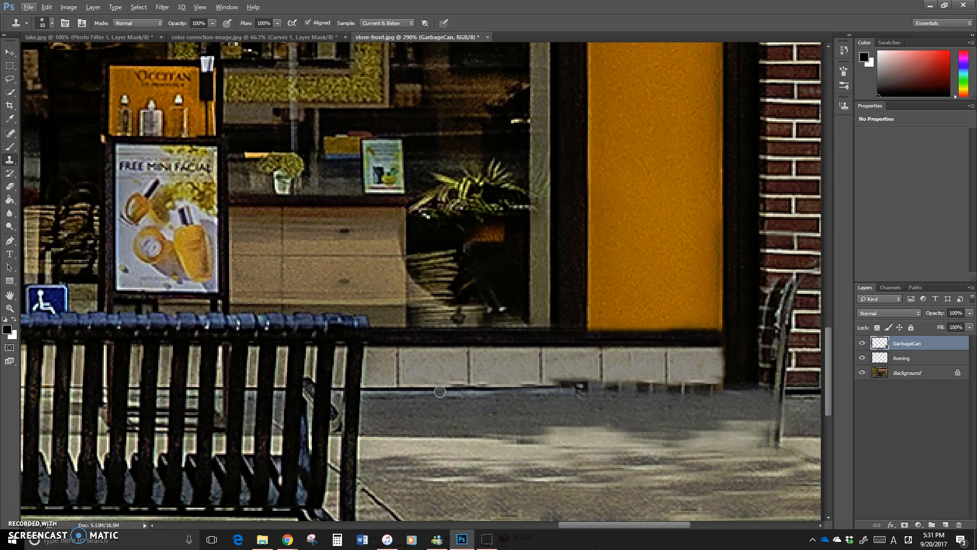
pyautogui.click(424, 388)
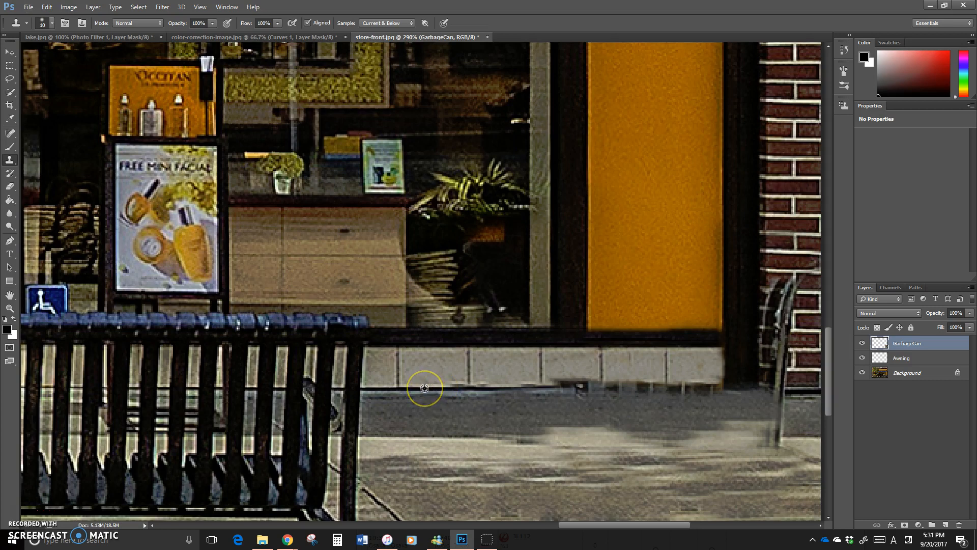
pyautogui.moveTo(425, 388)
pyautogui.mouseDown()
pyautogui.moveTo(517, 395)
pyautogui.moveTo(719, 385)
pyautogui.moveTo(389, 388)
pyautogui.mouseUp()
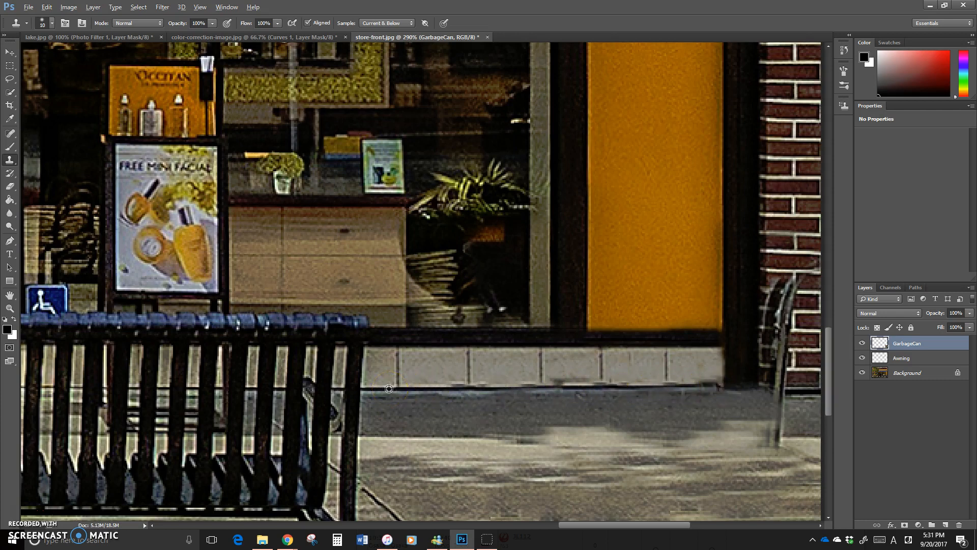
pyautogui.moveTo(460, 388)
pyautogui.mouseDown()
pyautogui.moveTo(664, 387)
pyautogui.moveTo(426, 388)
pyautogui.moveTo(496, 390)
pyautogui.mouseUp()
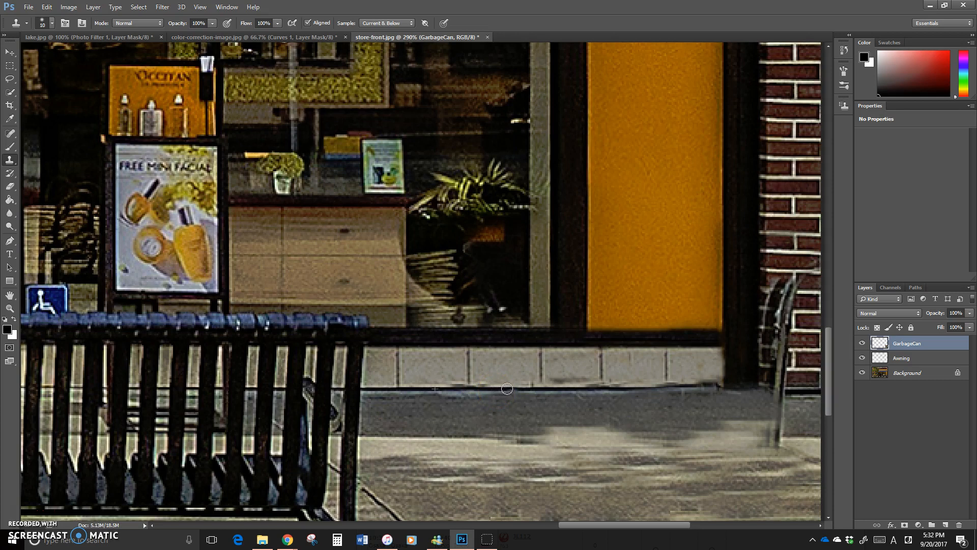
pyautogui.moveTo(645, 390); pyautogui.dragTo(429, 388)
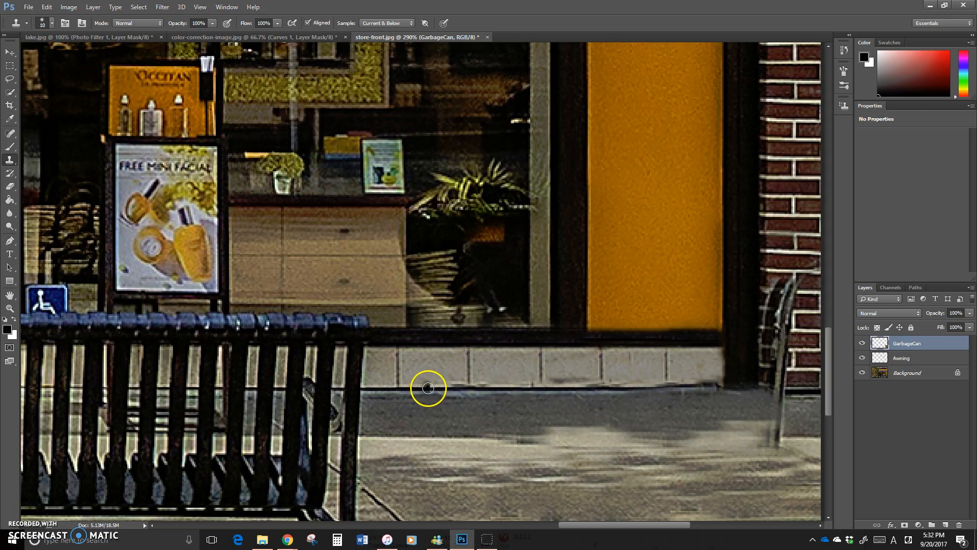
pyautogui.keyDown('alt'); pyautogui.click(415, 389); pyautogui.keyUp('alt')
pyautogui.moveTo(647, 387)
pyautogui.mouseDown()
pyautogui.moveTo(716, 388)
pyautogui.moveTo(639, 369)
pyautogui.moveTo(656, 372)
pyautogui.moveTo(624, 382)
pyautogui.moveTo(654, 382)
pyautogui.moveTo(570, 384)
pyautogui.moveTo(498, 366)
pyautogui.mouseUp()
pyautogui.moveTo(585, 379)
pyautogui.mouseDown()
pyautogui.moveTo(509, 367)
pyautogui.moveTo(590, 387)
pyautogui.moveTo(558, 375)
pyautogui.moveTo(650, 377)
pyautogui.mouseUp()
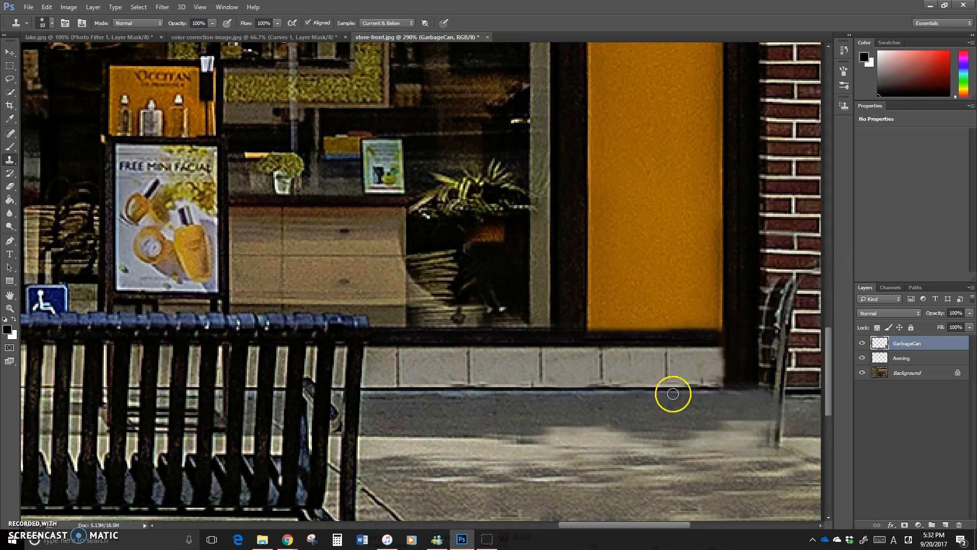
# Step: Clone pavement over the leftover can leg below the brick wall, and extend the dark ground line under the frame and bricks
pyautogui.moveTo(739, 433)
pyautogui.mouseDown()
pyautogui.moveTo(753, 426)
pyautogui.moveTo(724, 413)
pyautogui.moveTo(740, 406)
pyautogui.moveTo(774, 420)
pyautogui.moveTo(779, 408)
pyautogui.moveTo(775, 443)
pyautogui.moveTo(772, 421)
pyautogui.moveTo(814, 391)
pyautogui.moveTo(795, 392)
pyautogui.mouseUp()
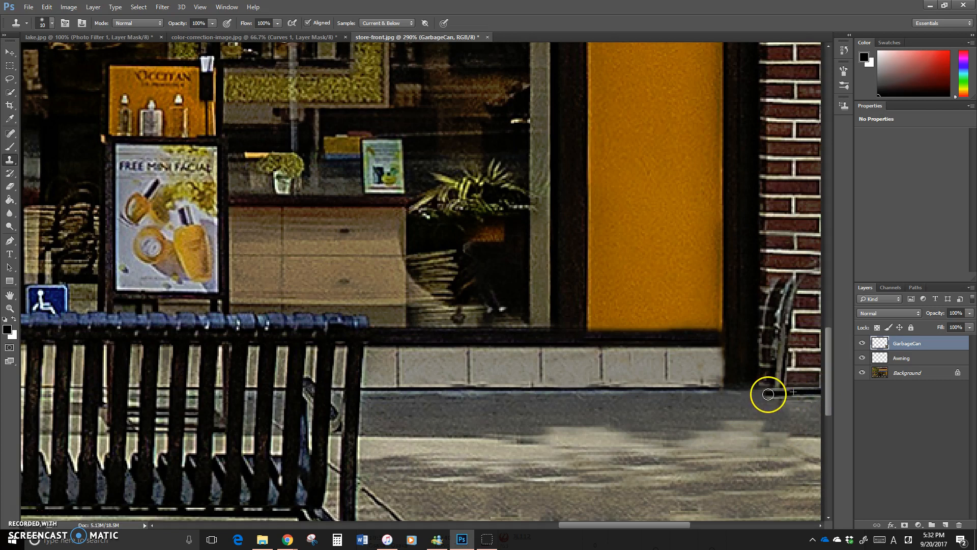
pyautogui.moveTo(781, 396)
pyautogui.mouseDown()
pyautogui.moveTo(791, 417)
pyautogui.moveTo(809, 392)
pyautogui.mouseUp()
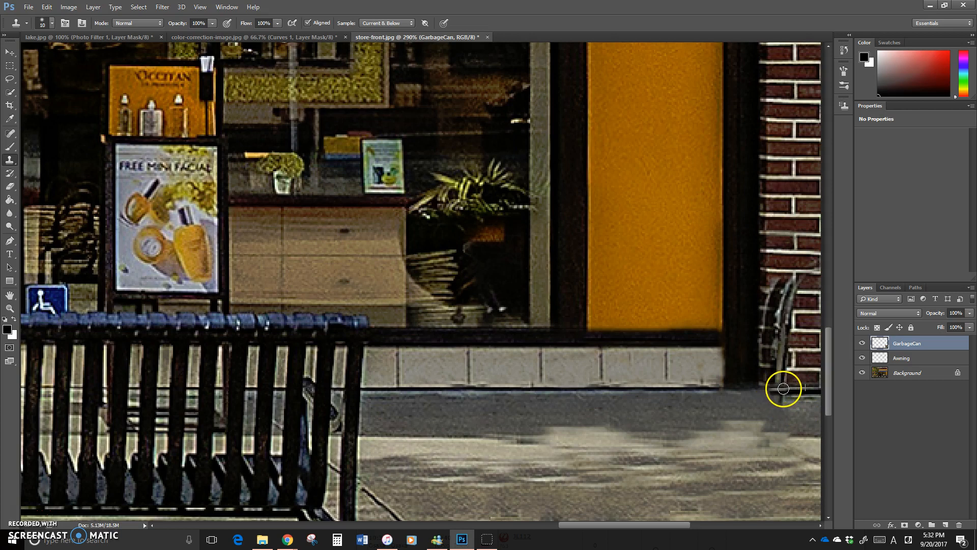
pyautogui.moveTo(767, 389)
pyautogui.mouseDown()
pyautogui.moveTo(815, 390)
pyautogui.moveTo(718, 392)
pyautogui.mouseUp()
pyautogui.keyDown('alt'); pyautogui.click(801, 393); pyautogui.keyUp('alt')
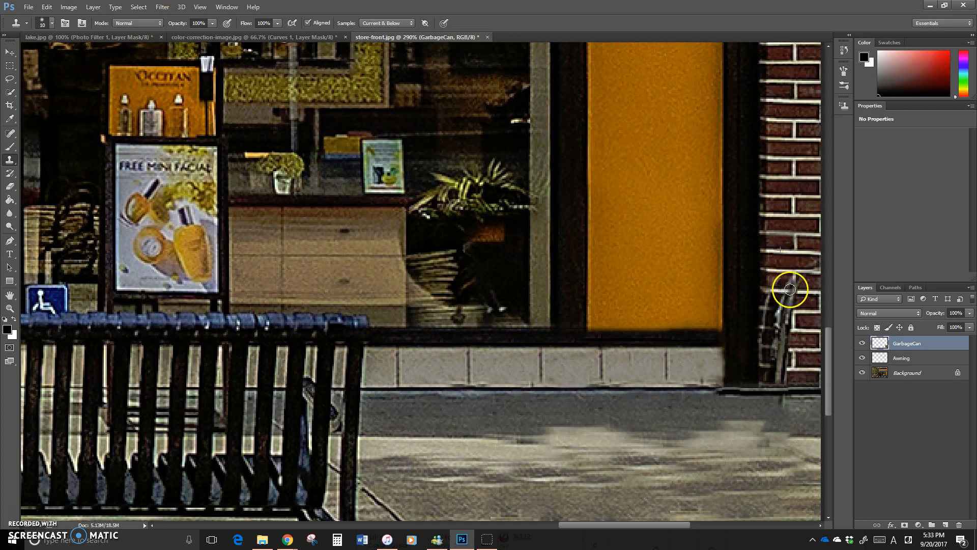
# Step: Clone brick courses and mortar lines over the curved garbage can remnant on the lower brick wall
pyautogui.moveTo(794, 283)
pyautogui.mouseDown()
pyautogui.moveTo(814, 263)
pyautogui.moveTo(802, 268)
pyautogui.mouseUp()
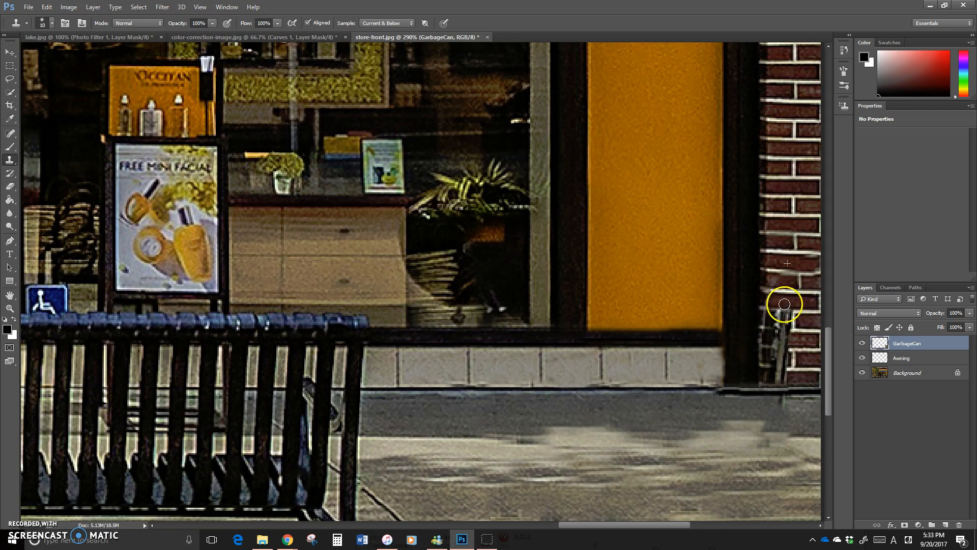
pyautogui.moveTo(779, 313)
pyautogui.mouseDown()
pyautogui.moveTo(773, 251)
pyautogui.moveTo(780, 313)
pyautogui.mouseUp()
pyautogui.keyDown('alt'); pyautogui.click(773, 251); pyautogui.keyUp('alt')
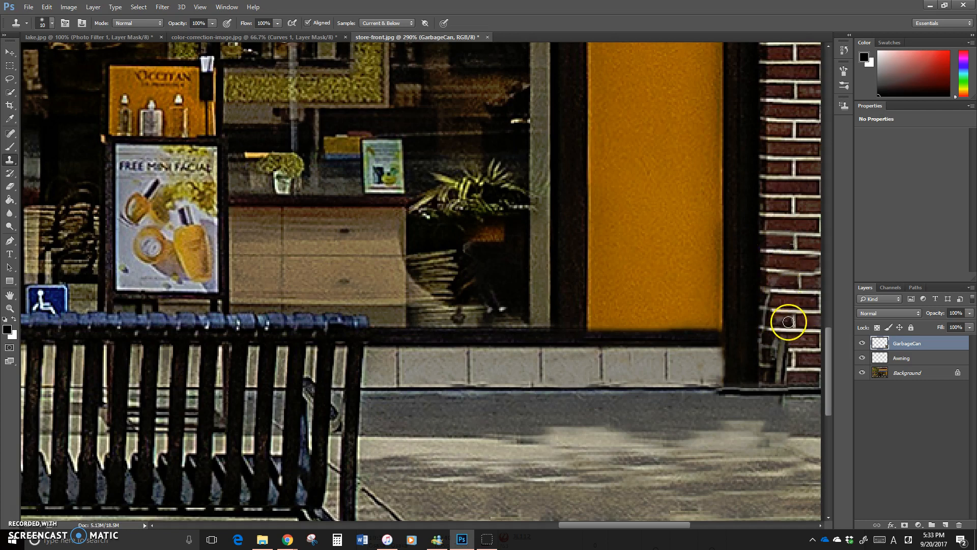
pyautogui.moveTo(790, 340); pyautogui.dragTo(775, 347)
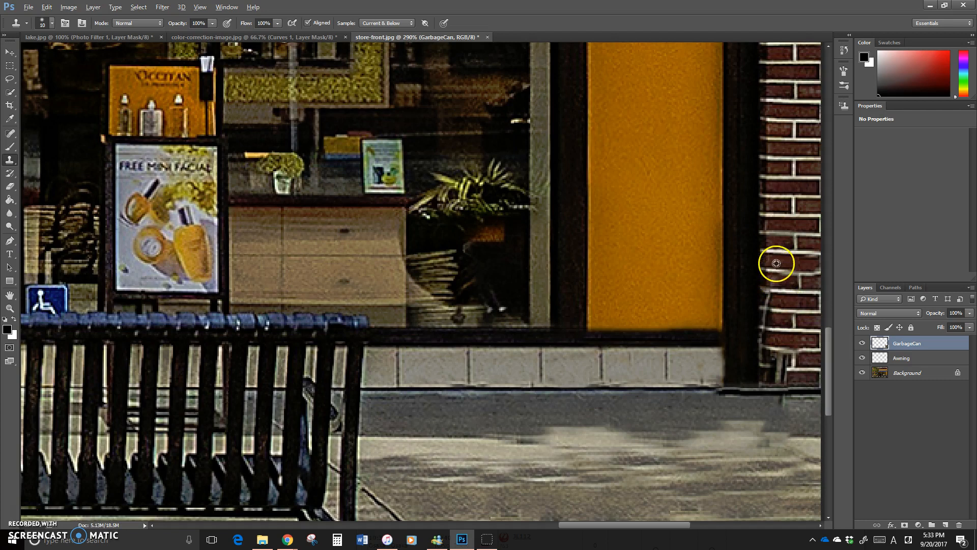
pyautogui.keyDown('alt'); pyautogui.click(776, 253); pyautogui.keyUp('alt')
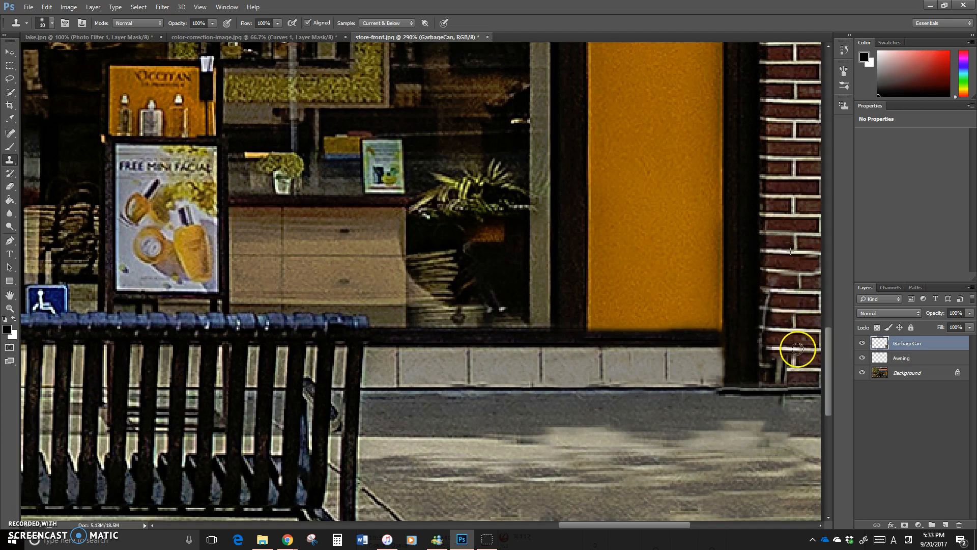
pyautogui.moveTo(798, 351)
pyautogui.mouseDown()
pyautogui.moveTo(775, 361)
pyautogui.moveTo(790, 369)
pyautogui.moveTo(792, 311)
pyautogui.mouseUp()
# Step: Clone bricks over the can remnant at the wall's lowest courses, and clone the brick edge downward along the dark frame
pyautogui.keyDown('alt'); pyautogui.click(792, 311); pyautogui.keyUp('alt')
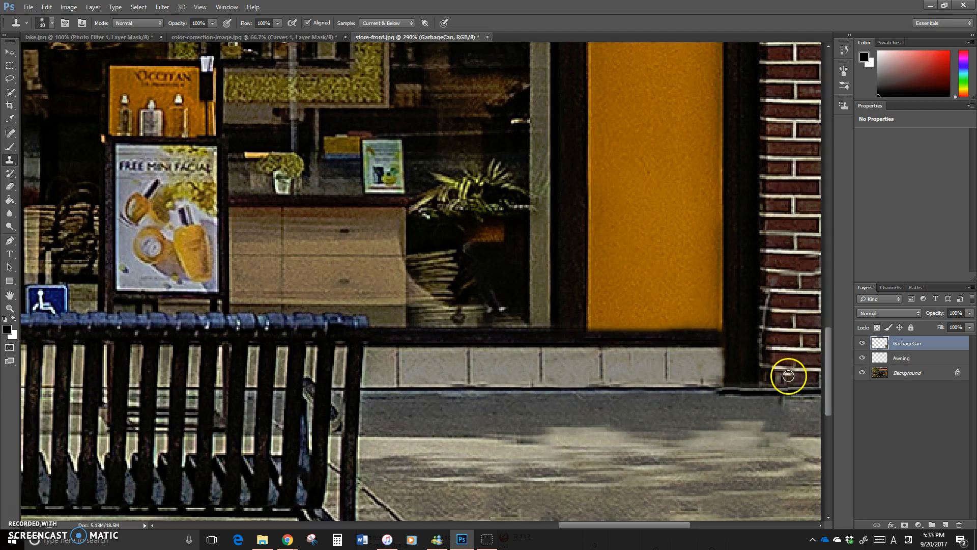
pyautogui.click(787, 367)
pyautogui.moveTo(787, 368)
pyautogui.mouseDown()
pyautogui.moveTo(772, 366)
pyautogui.moveTo(787, 377)
pyautogui.moveTo(771, 378)
pyautogui.mouseUp()
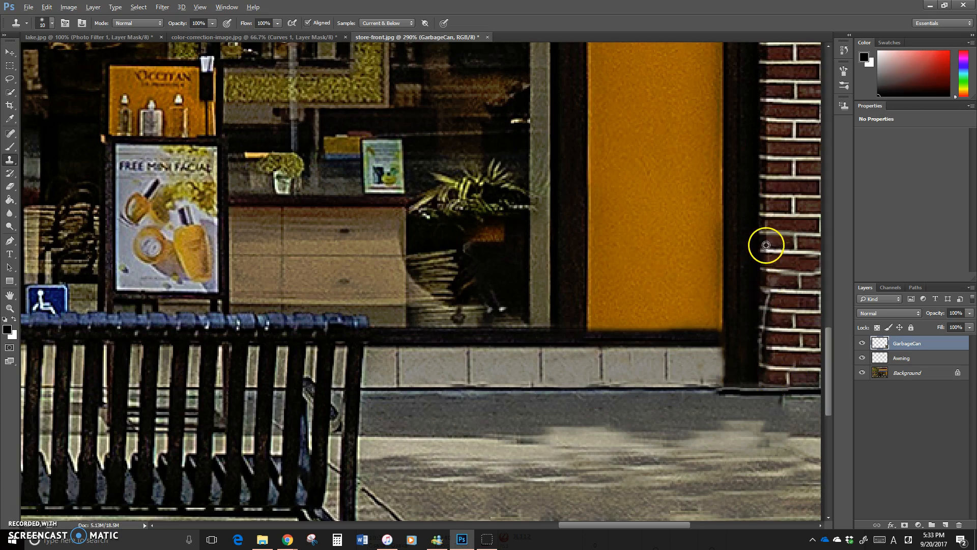
pyautogui.keyDown('alt'); pyautogui.click(763, 232); pyautogui.keyUp('alt')
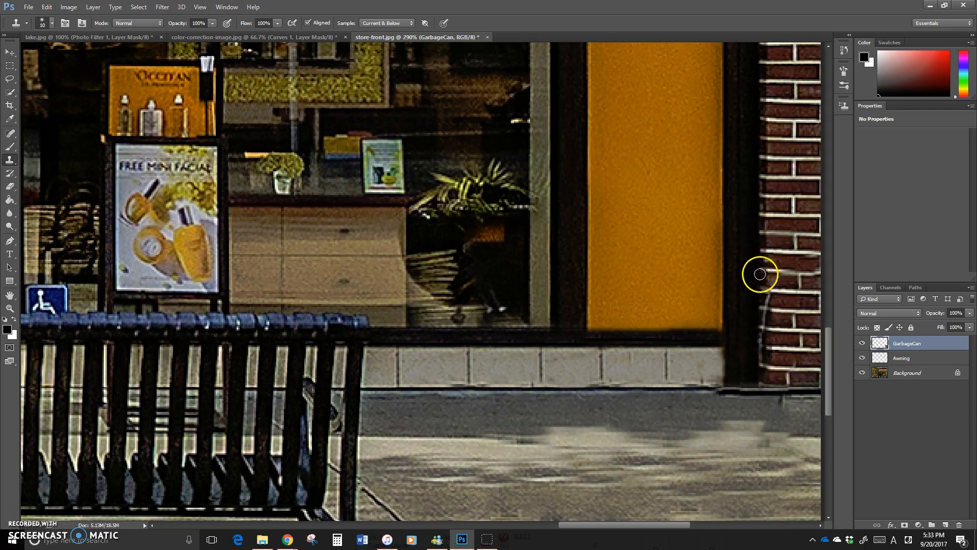
pyautogui.moveTo(765, 286); pyautogui.dragTo(764, 384)
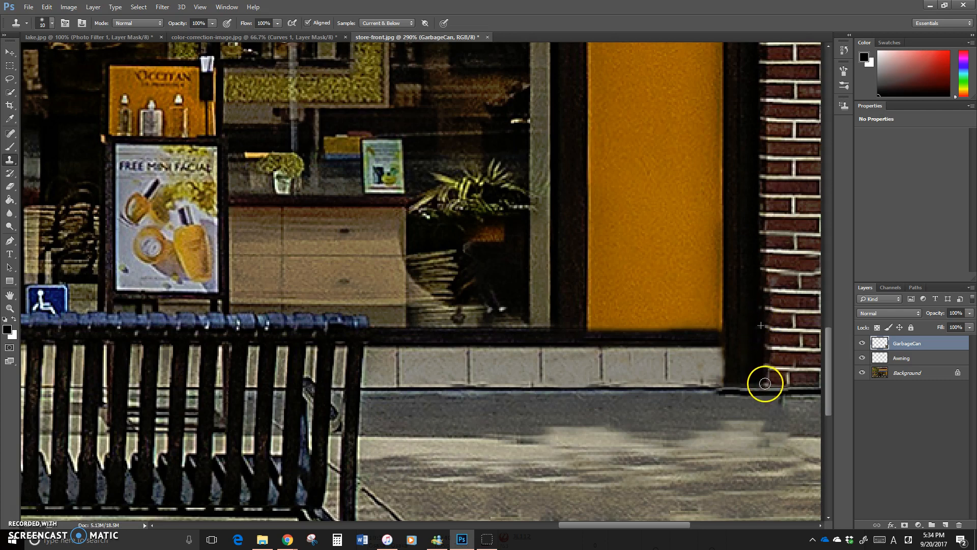
# Step: View the whole photo and toggle the GarbageCan layer's visibility to compare the storefront before and after the retouching
pyautogui.scroll(-5, 611, 237)
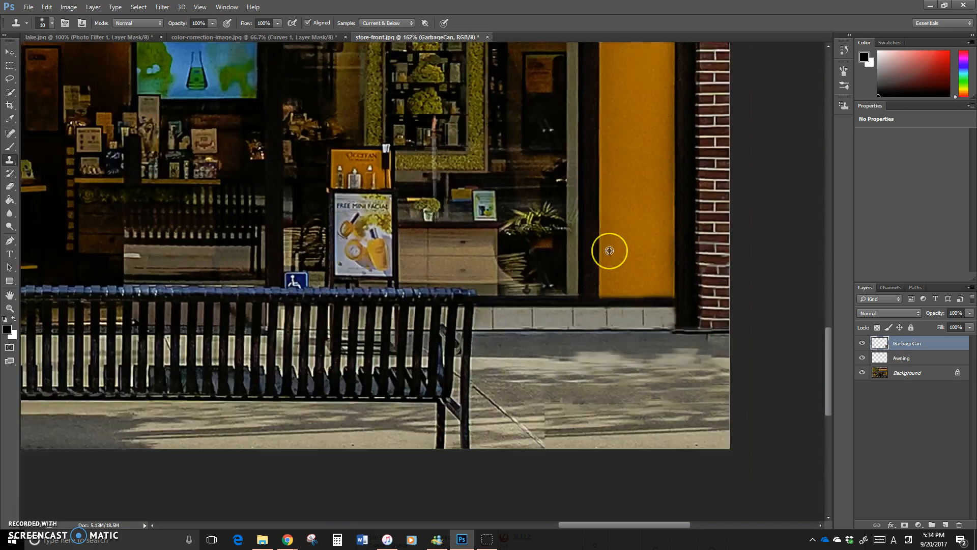
pyautogui.scroll(-2, 610, 250)
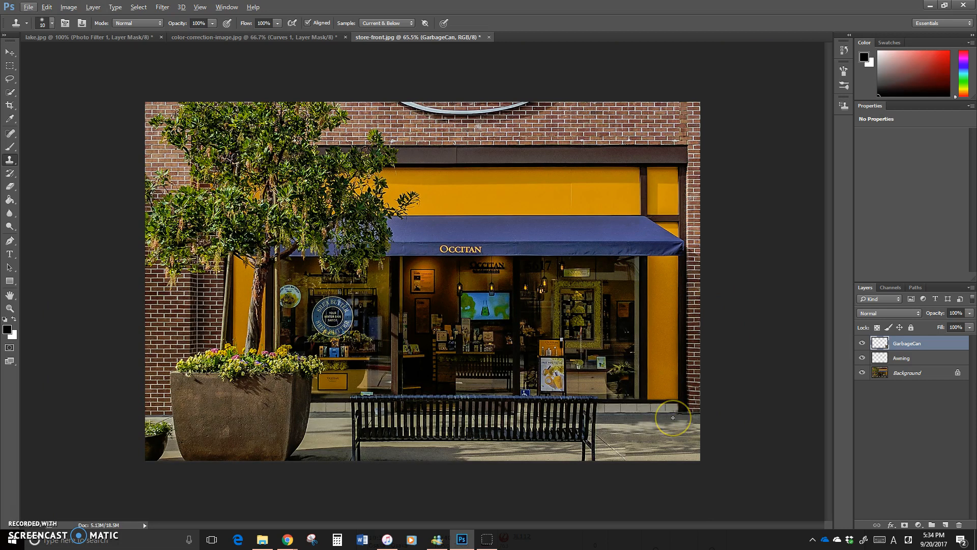
pyautogui.click(862, 343)
pyautogui.click(862, 343)
# Step: With a 40 px brush, clone pavement from in front of the bench over the patched sidewalk near the brick wall
pyautogui.keyDown('alt'); pyautogui.click(446, 454); pyautogui.keyUp('alt')
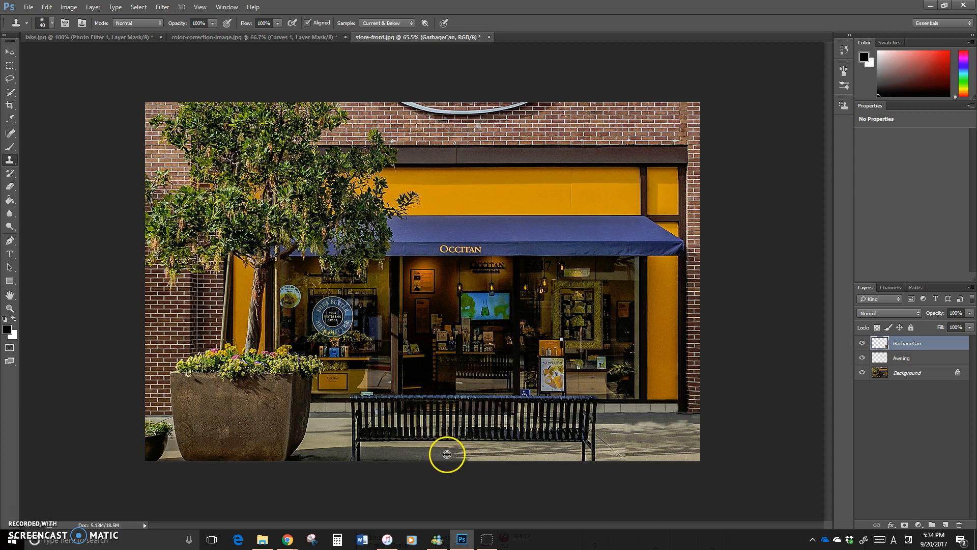
pyautogui.moveTo(652, 432)
pyautogui.mouseDown()
pyautogui.moveTo(643, 438)
pyautogui.moveTo(691, 443)
pyautogui.moveTo(693, 434)
pyautogui.moveTo(639, 432)
pyautogui.mouseUp()
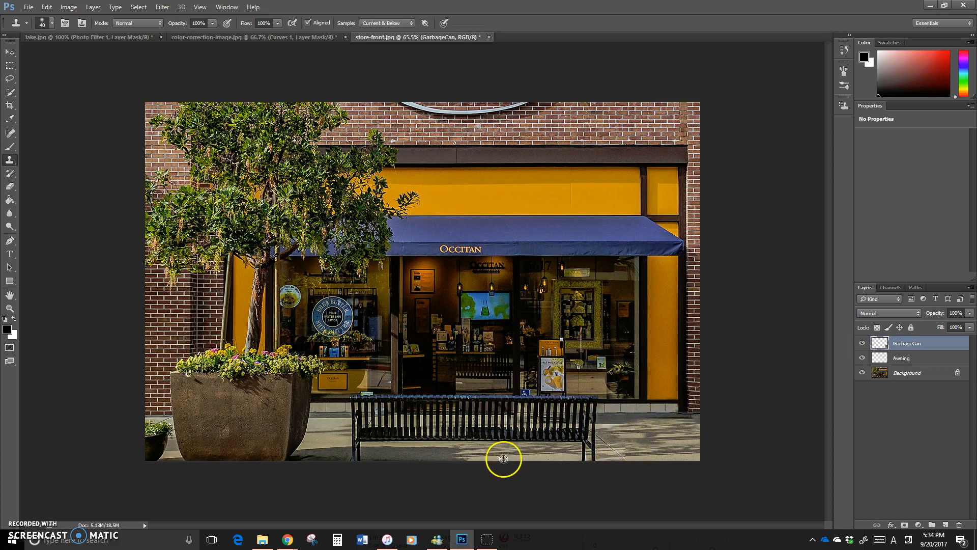
pyautogui.click(332, 443)
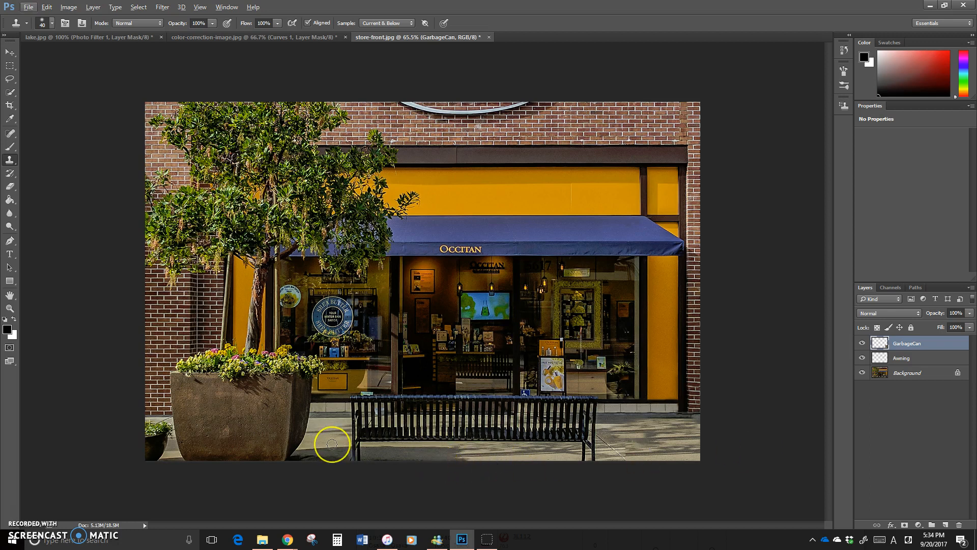